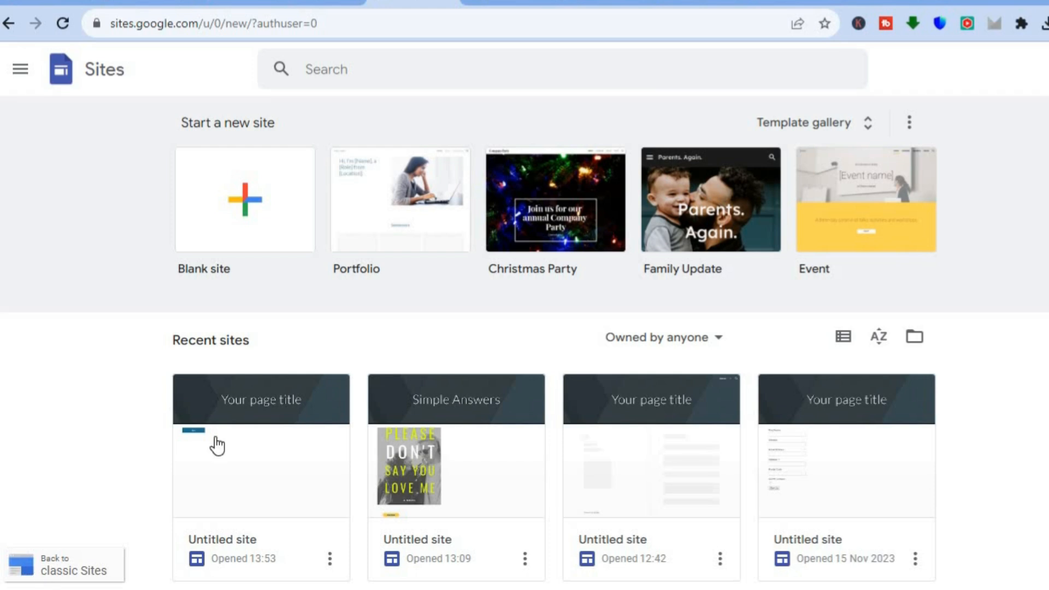
Create a blank site and replace the placeholder page title with "SIMPLE ANSWERS".
left_click(243, 211)
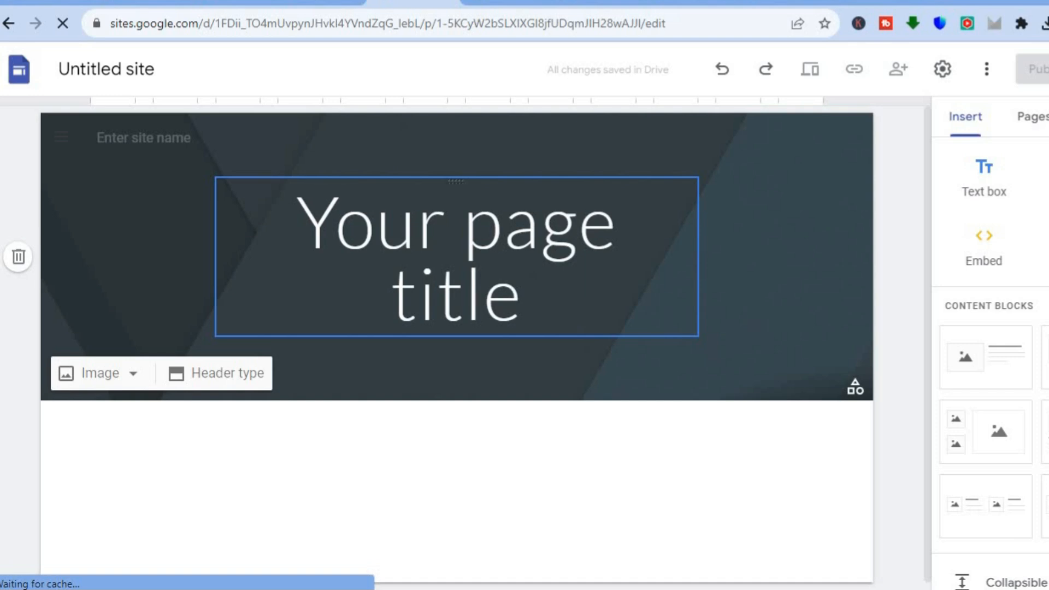
left_click(457, 256)
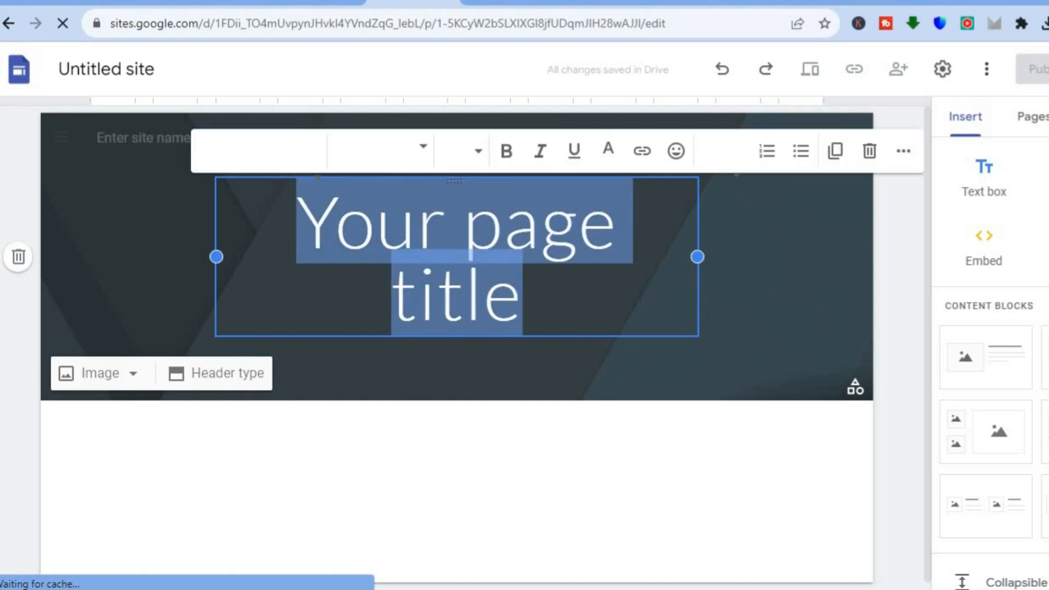
left_click(523, 295)
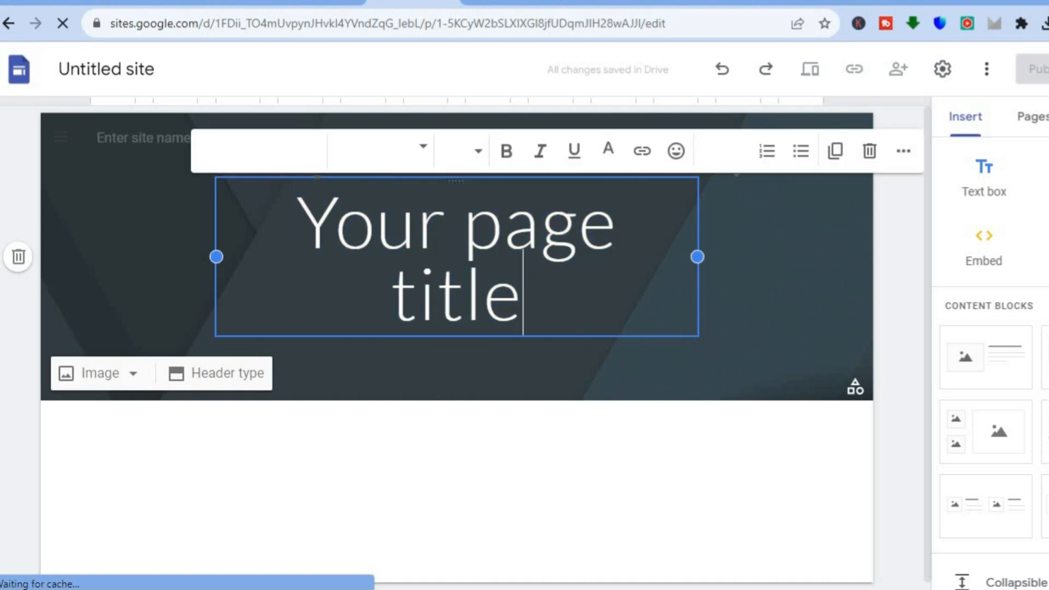
key("ctrl+a")
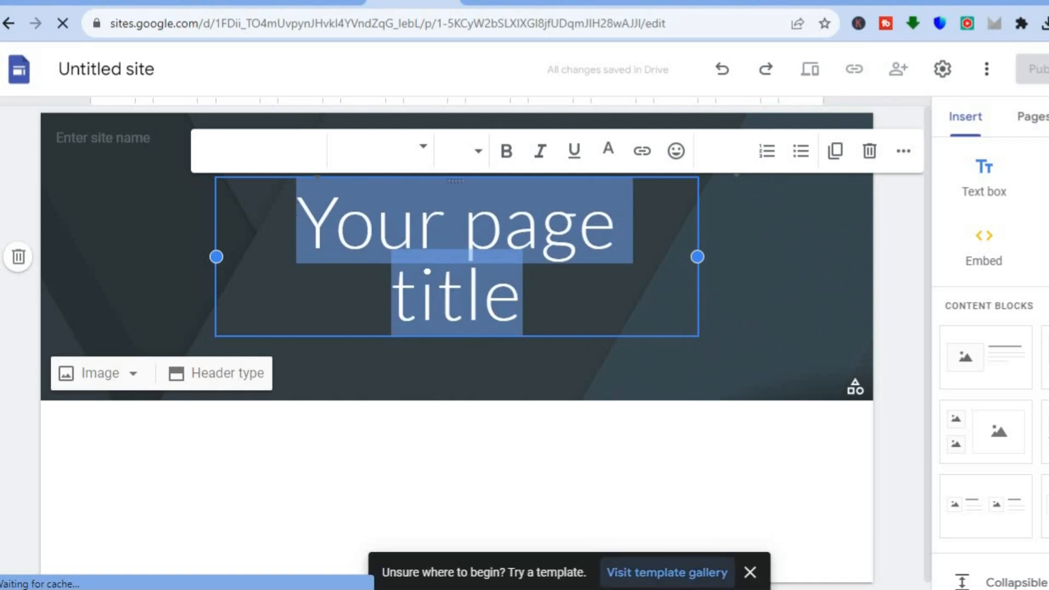
type("SI")
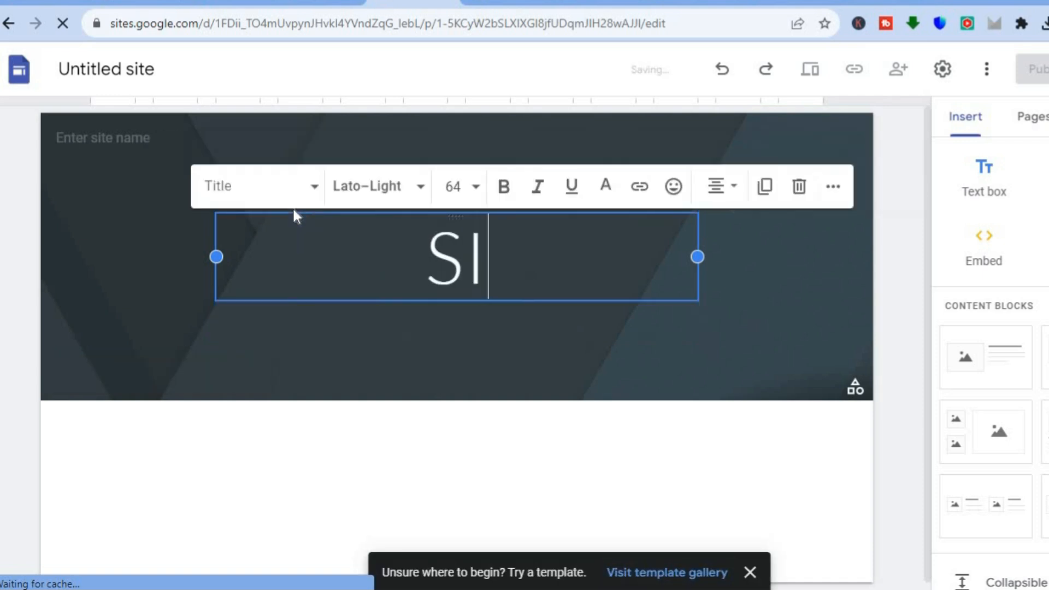
type("MPLE AN")
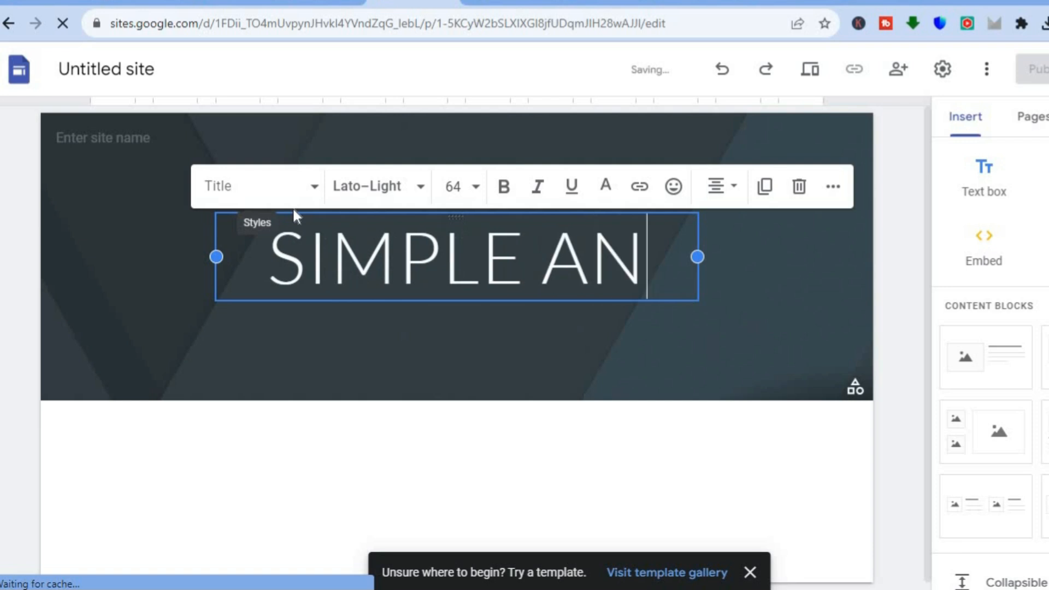
type("SWERS")
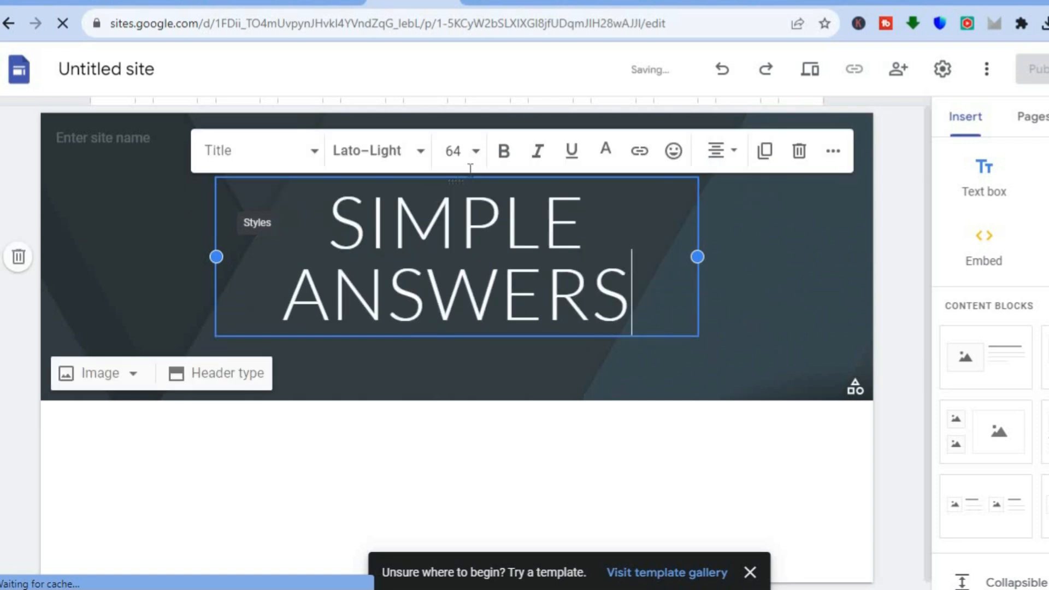
Choose Courier New as the font for the page title text box.
left_click(415, 164)
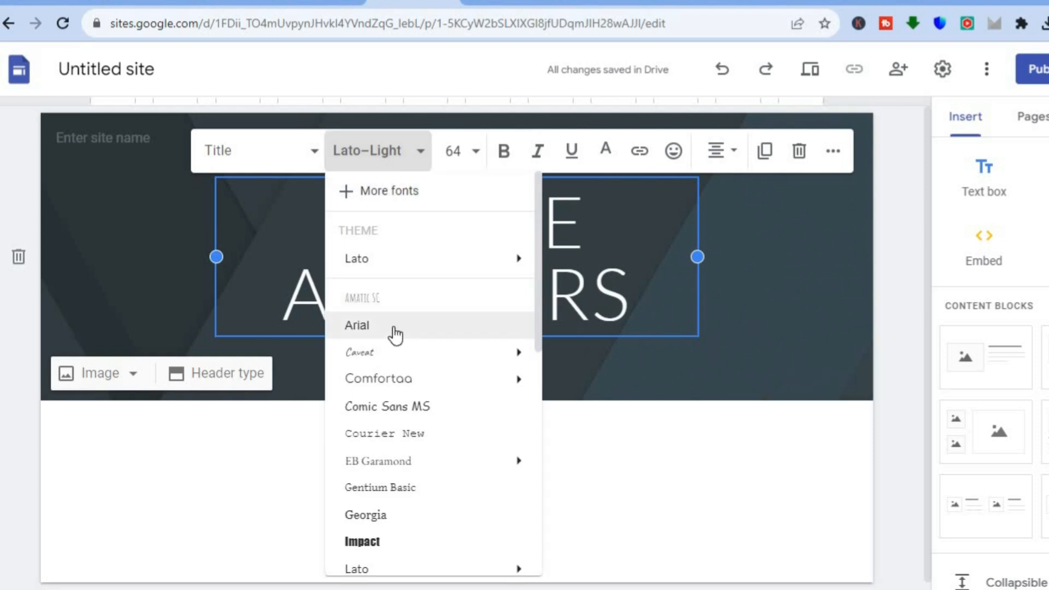
left_click(403, 435)
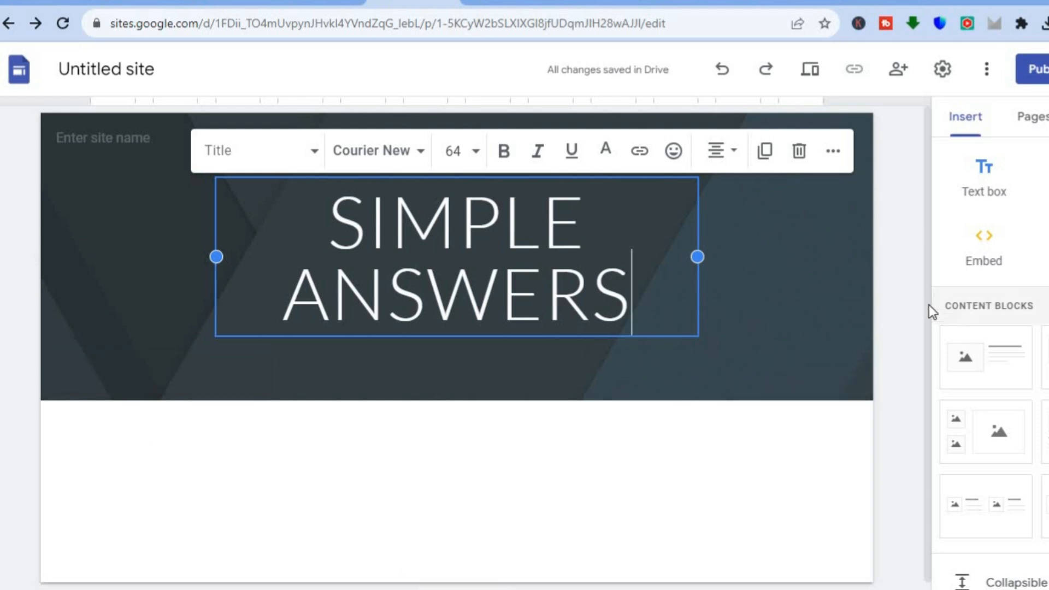
left_click_drag(929, 310, 925, 349)
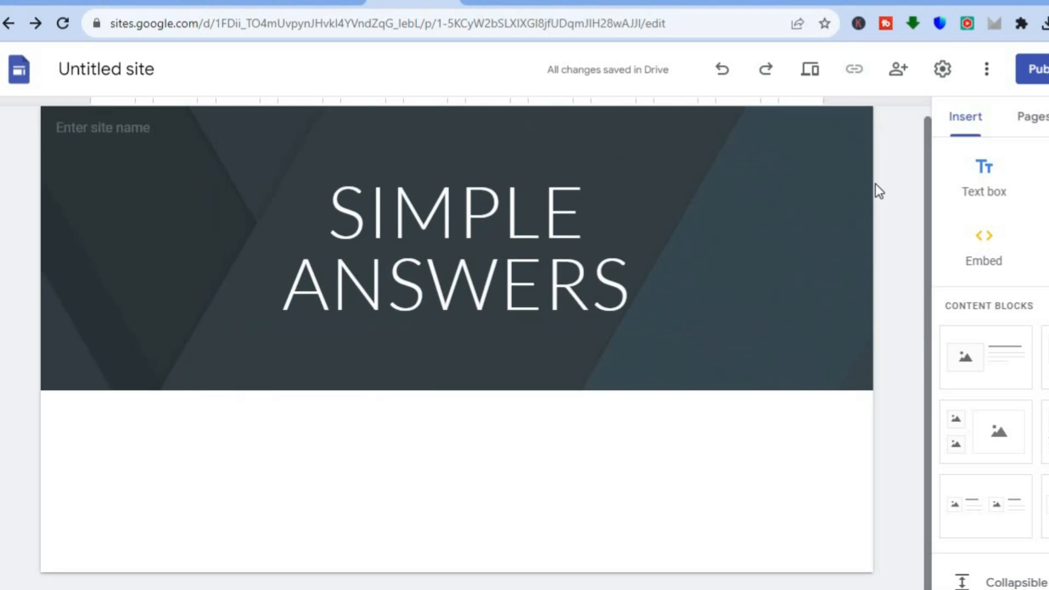
Switch to Canva, browse the product sale templates, and bring up the customised White Luxury New Product Sale Instagram Story design.
left_click(686, 6)
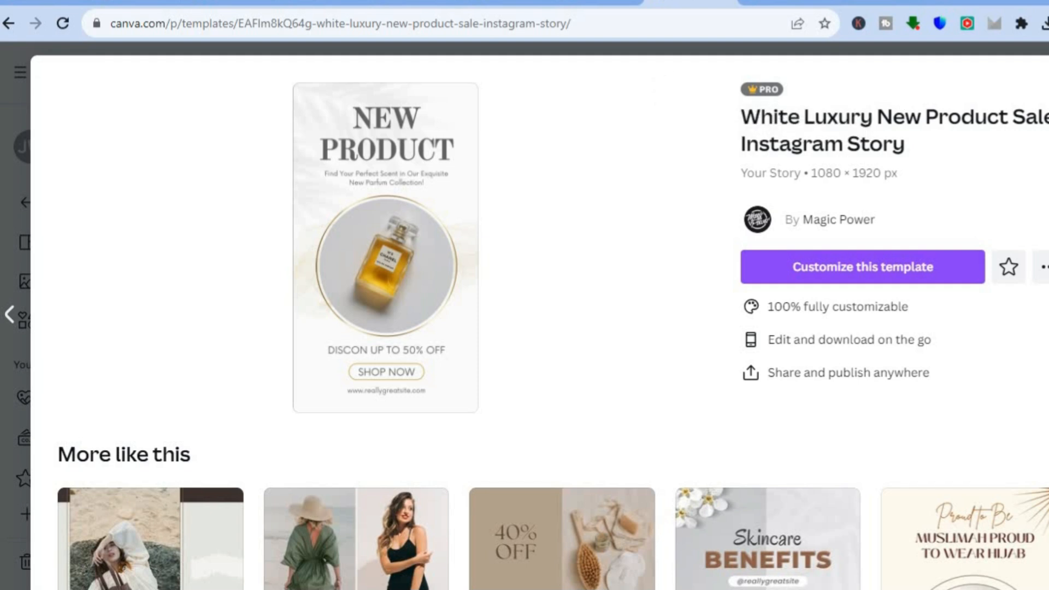
key("alt+Left")
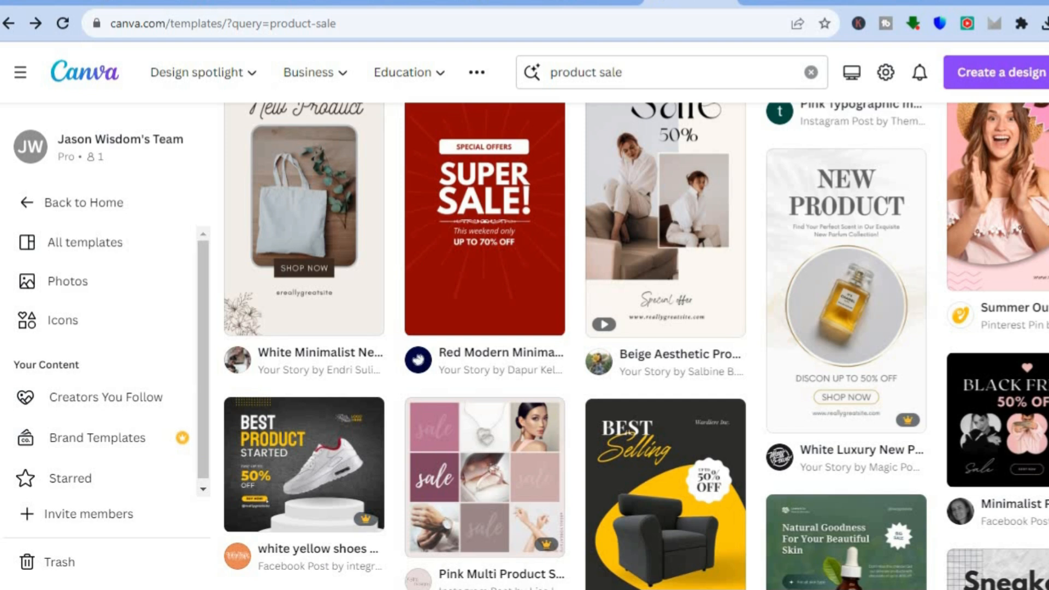
scroll(773, 479, "down", 3)
scroll(868, 284, "down", 1)
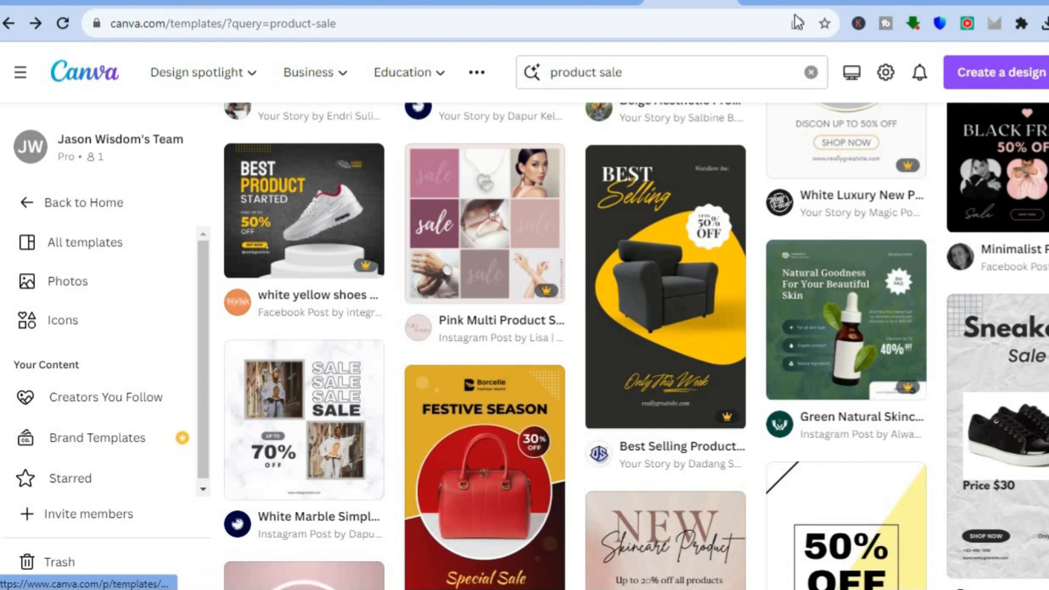
left_click(782, 3)
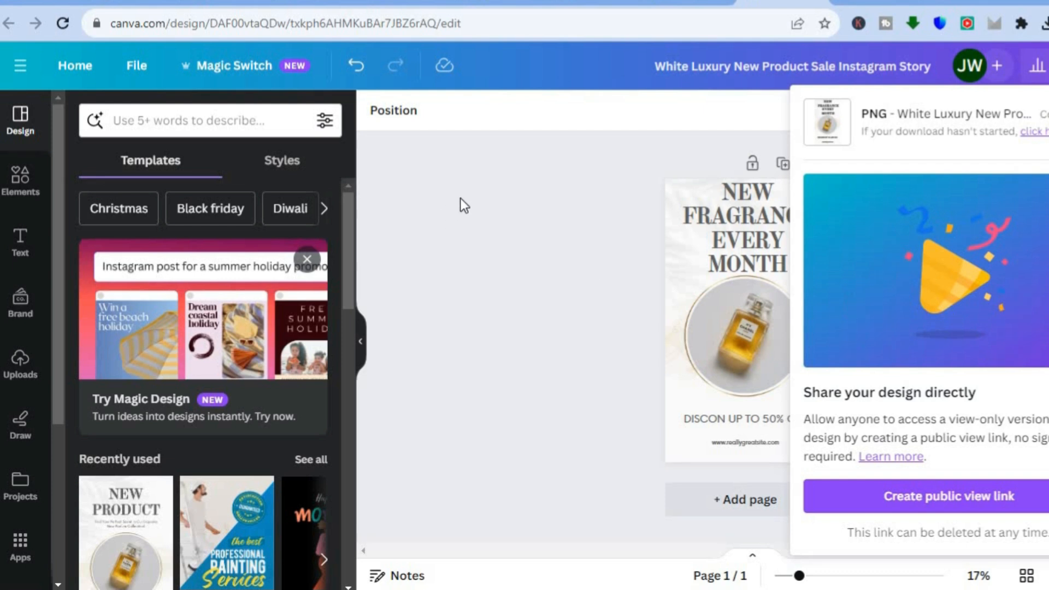
Return to Google Sites, upload the White Luxury New Product Sale image from Downloads below the header, and delete it again.
left_click(413, 2)
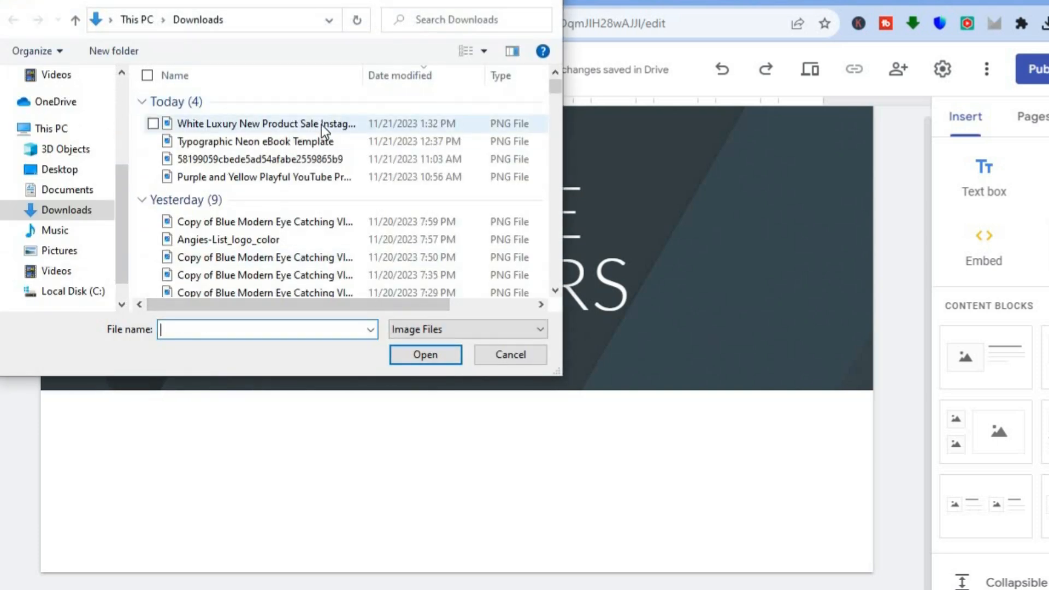
left_click(321, 125)
left_click(421, 356)
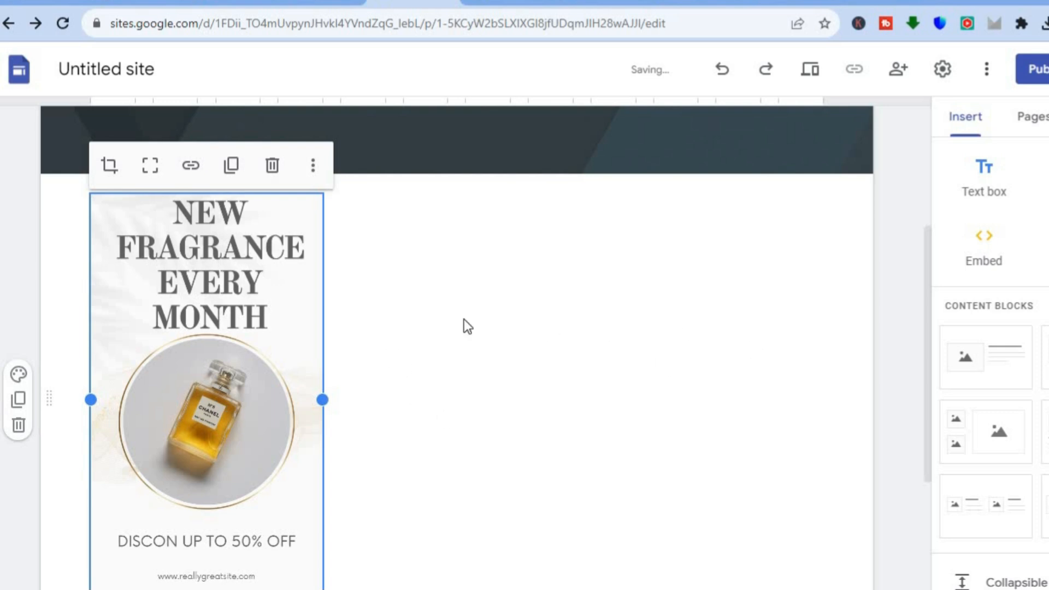
left_click(272, 165)
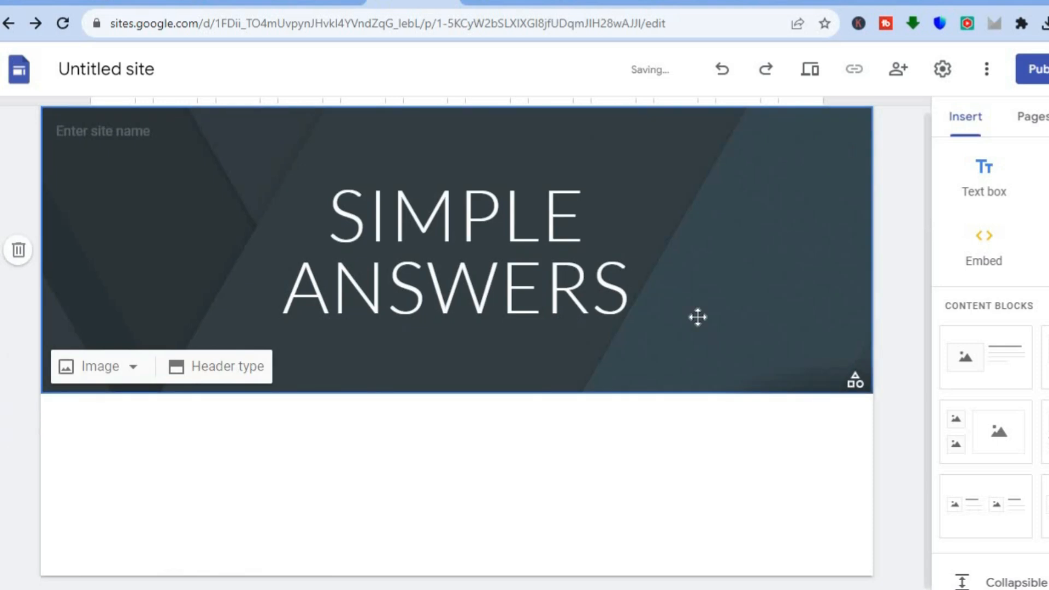
Add the content block with one image beside text and upload the White Luxury New Product Sale PNG into its image placeholder.
left_click(999, 371)
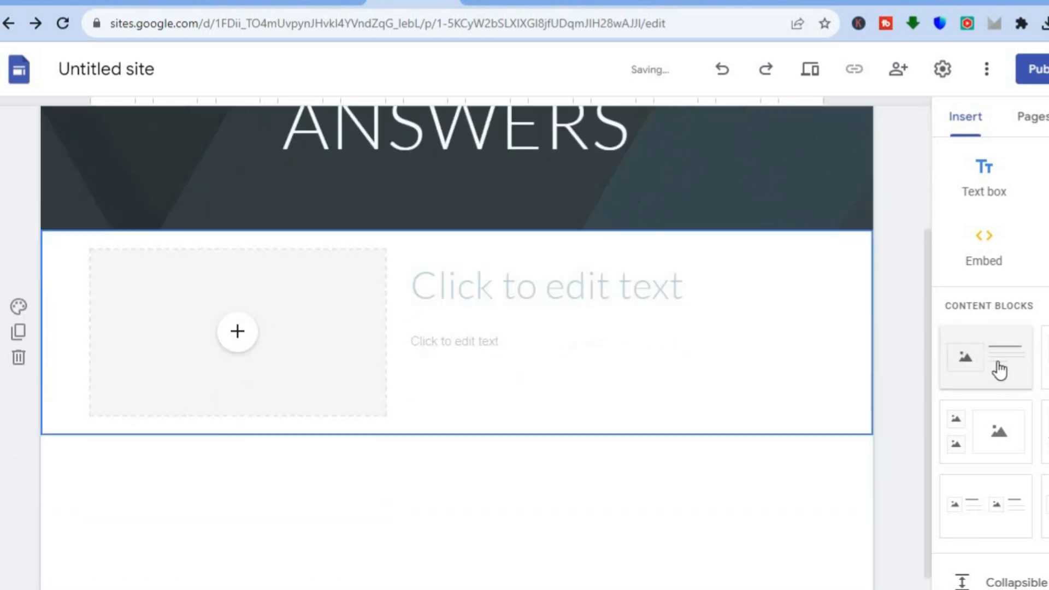
left_click(235, 328)
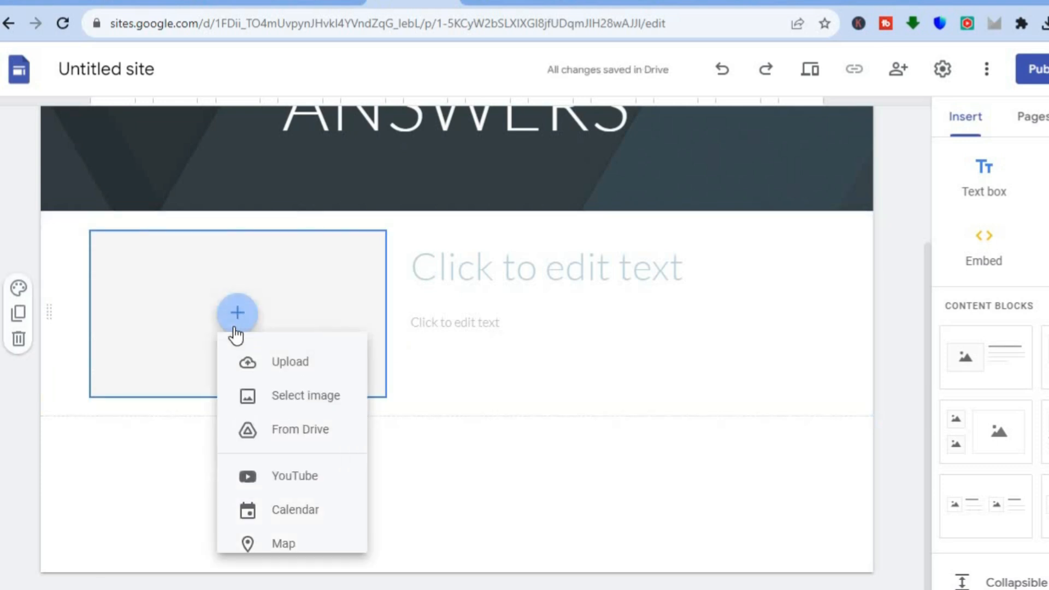
left_click(297, 373)
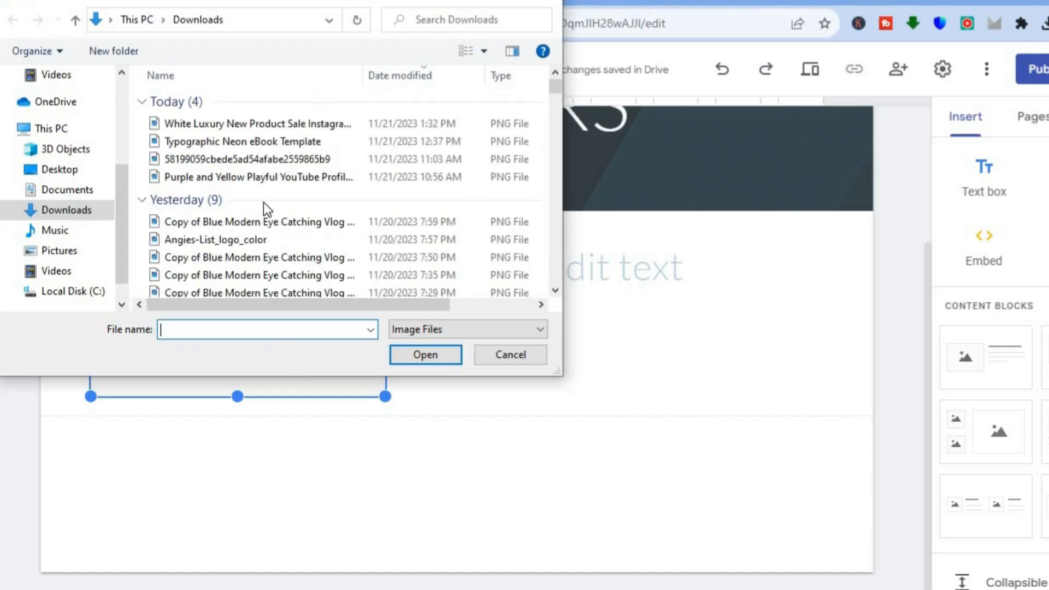
left_click(255, 123)
left_click(414, 357)
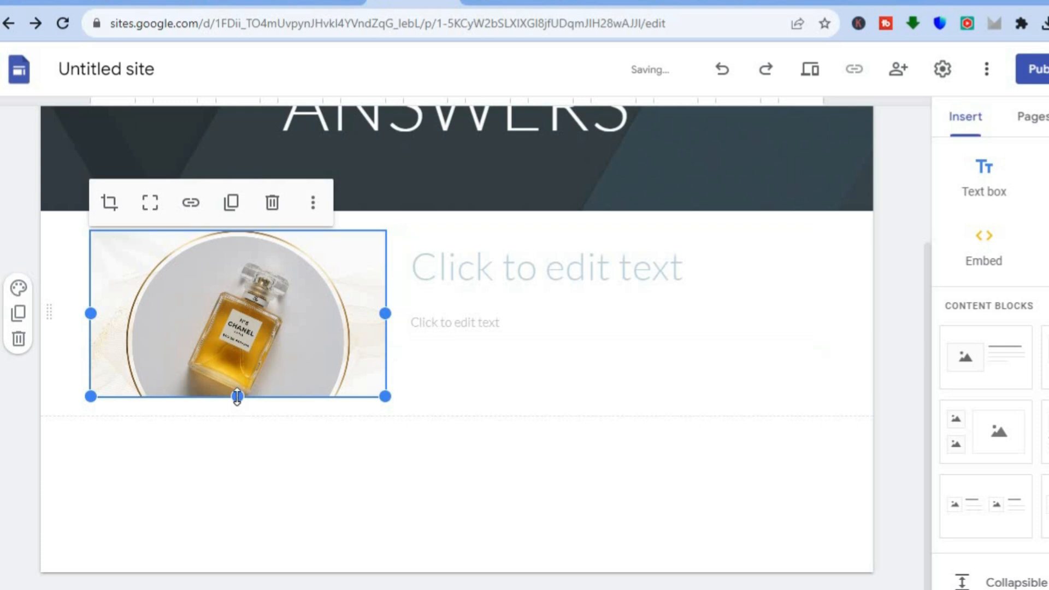
Extend the perfume image's lower edge to show more of it, and delete the image from the content block.
left_click_drag(238, 397, 230, 547)
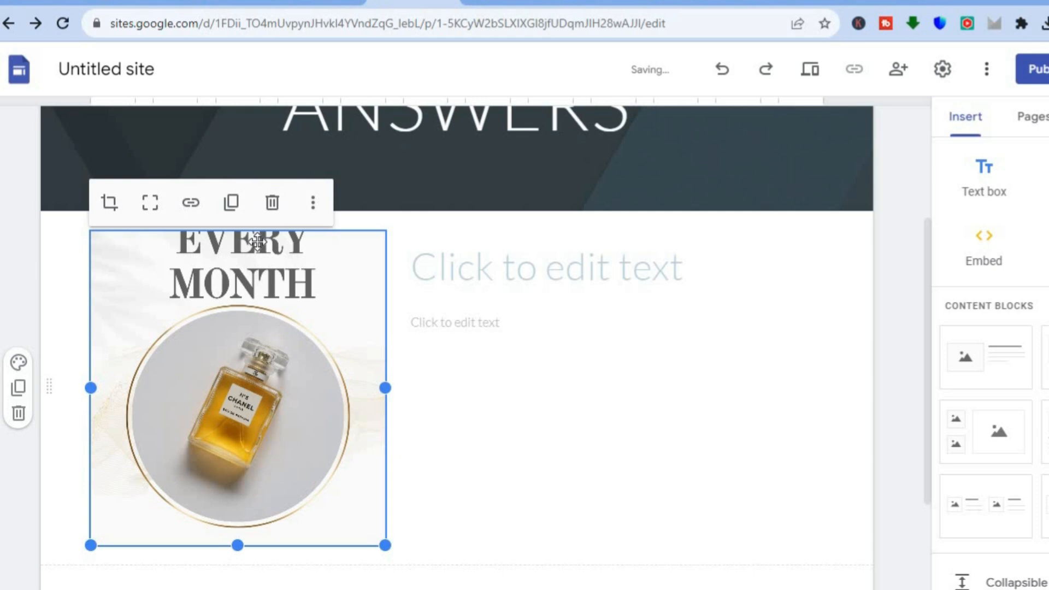
left_click(271, 207)
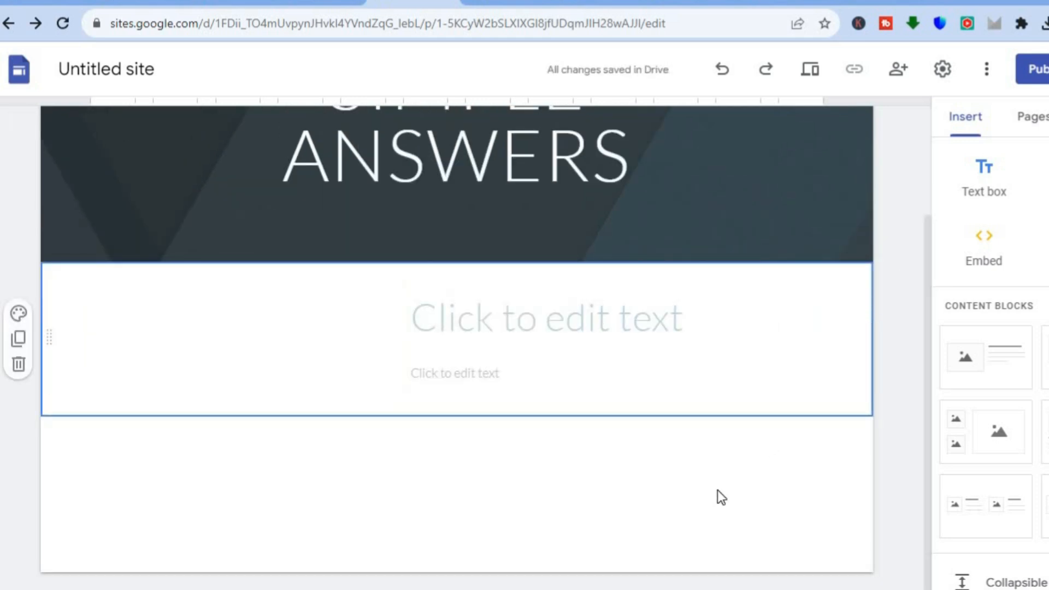
Upload the White Luxury New Product Sale PNG from Downloads as a standalone image below the text block.
right_click(855, 359)
key("Escape")
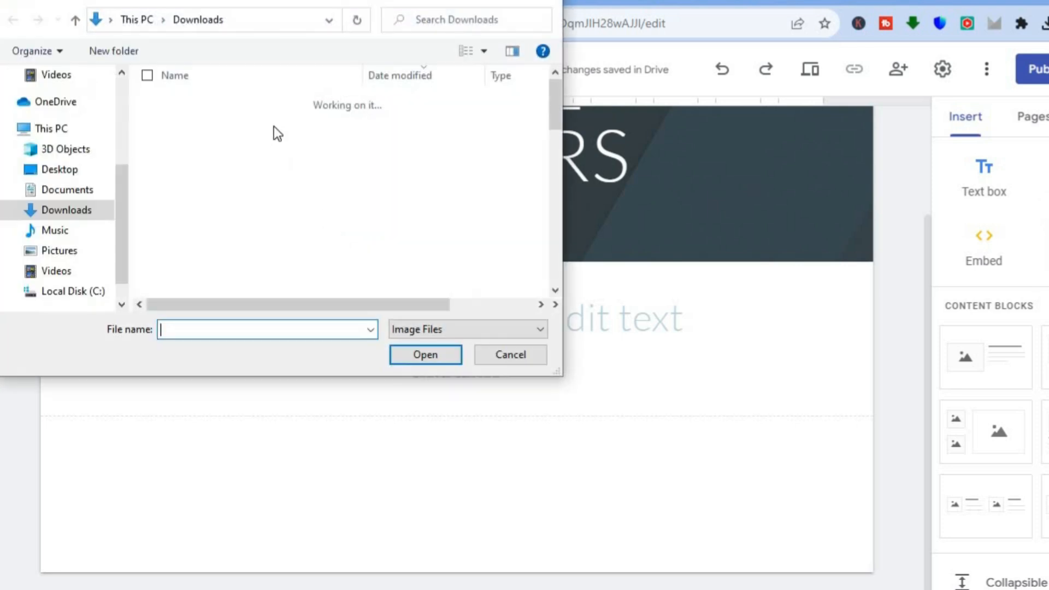
left_click(274, 121)
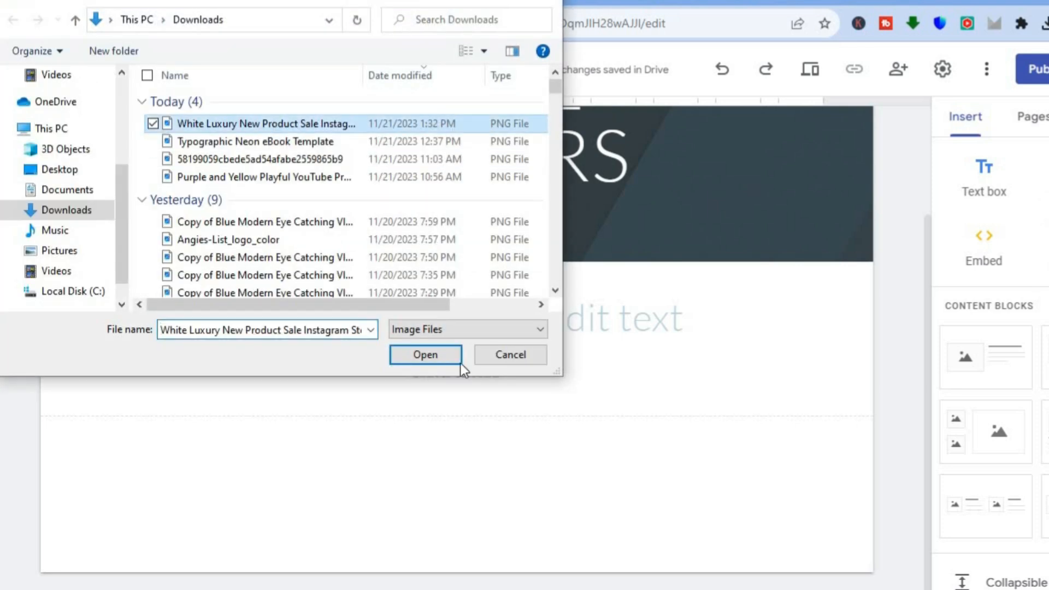
left_click(430, 356)
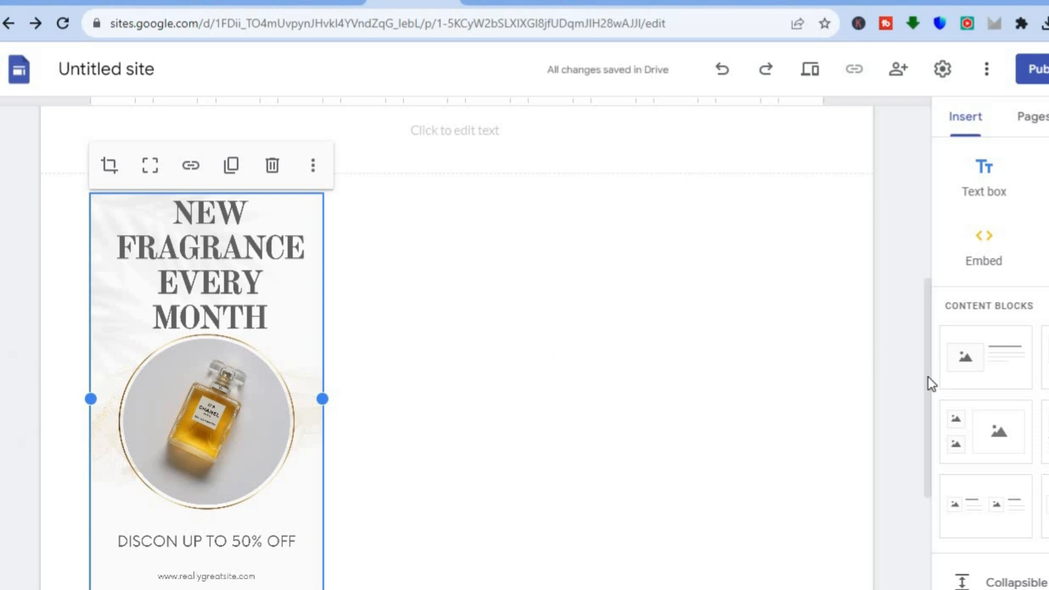
left_click_drag(929, 372, 928, 407)
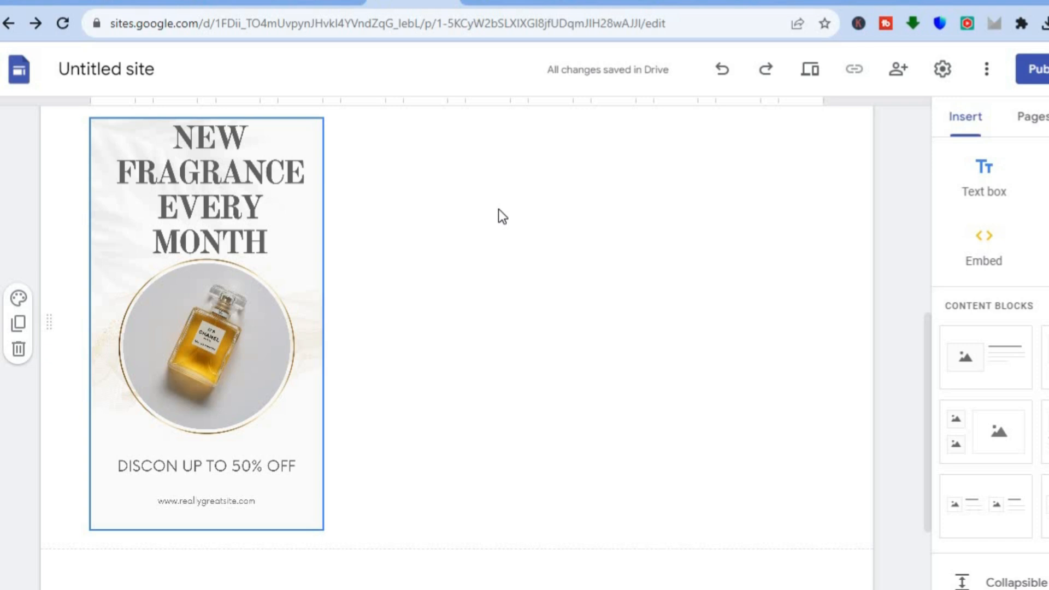
Switch to the PayPal account and open PayPal buttons in the Seller Tools settings.
left_click(311, 3)
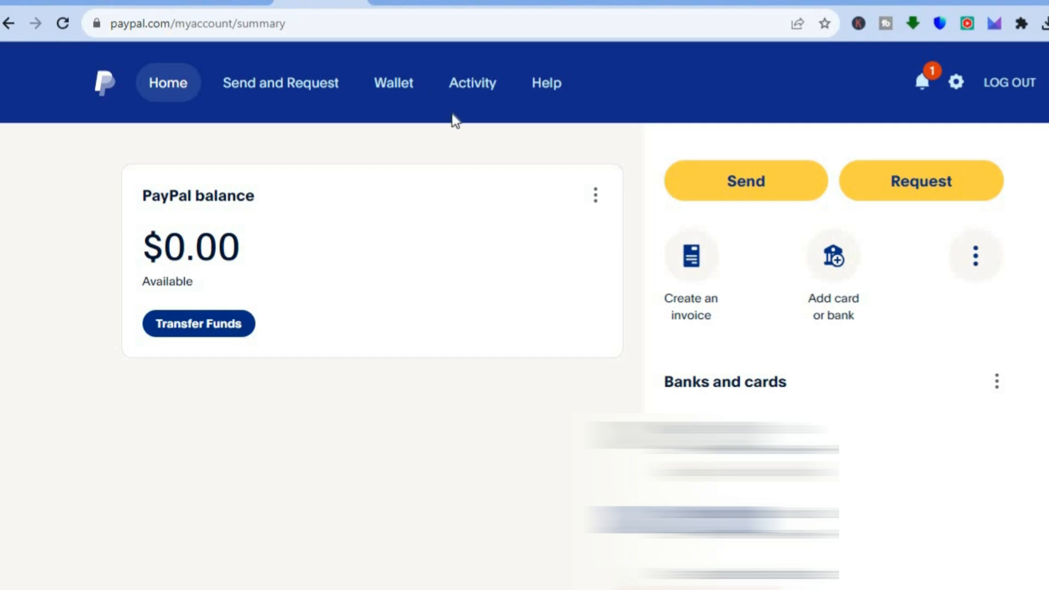
left_click(955, 83)
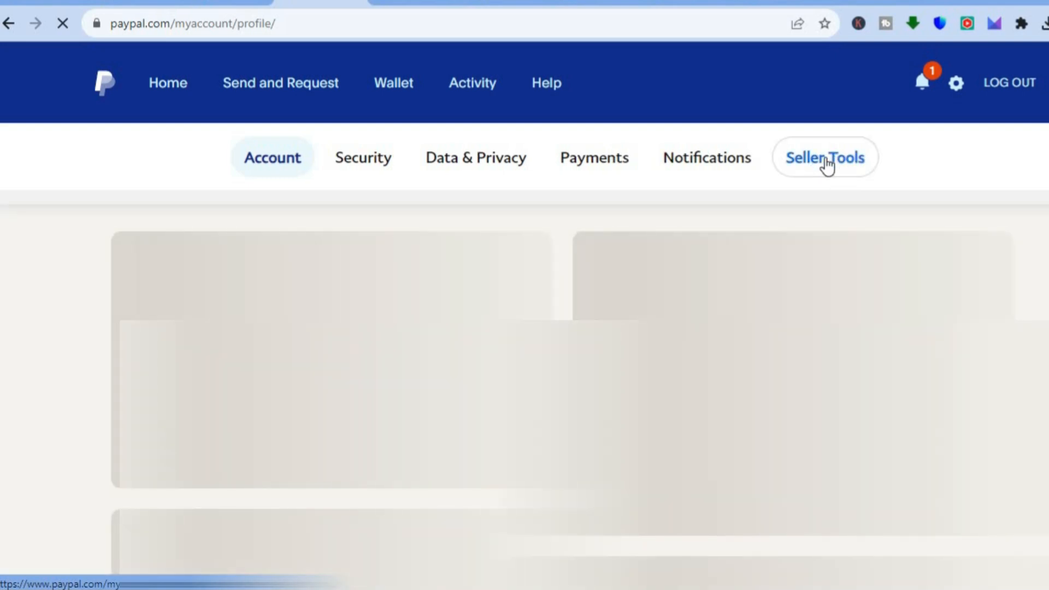
left_click(827, 164)
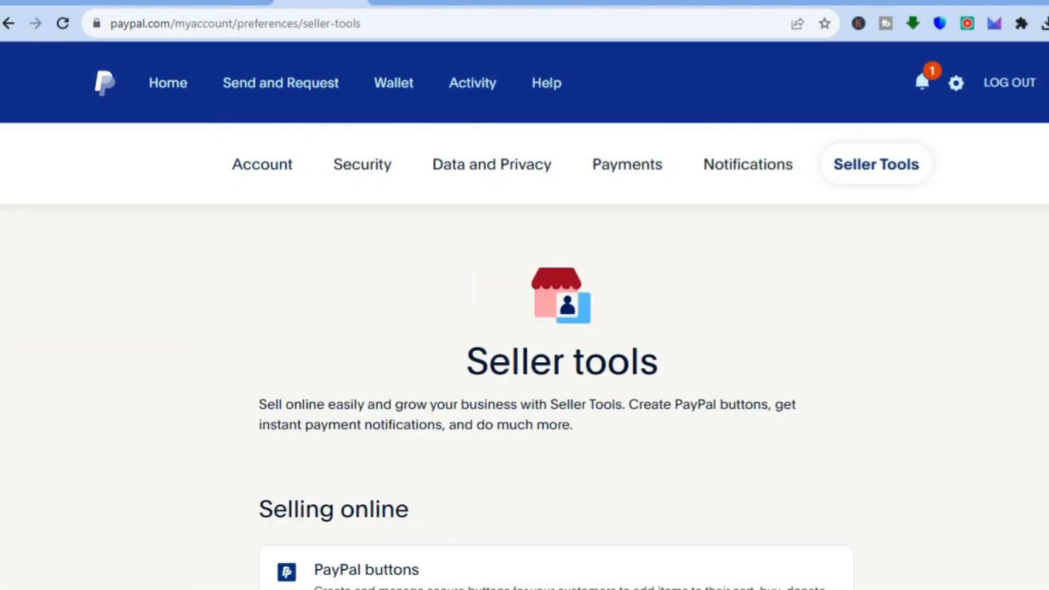
scroll(670, 359, "down", 4)
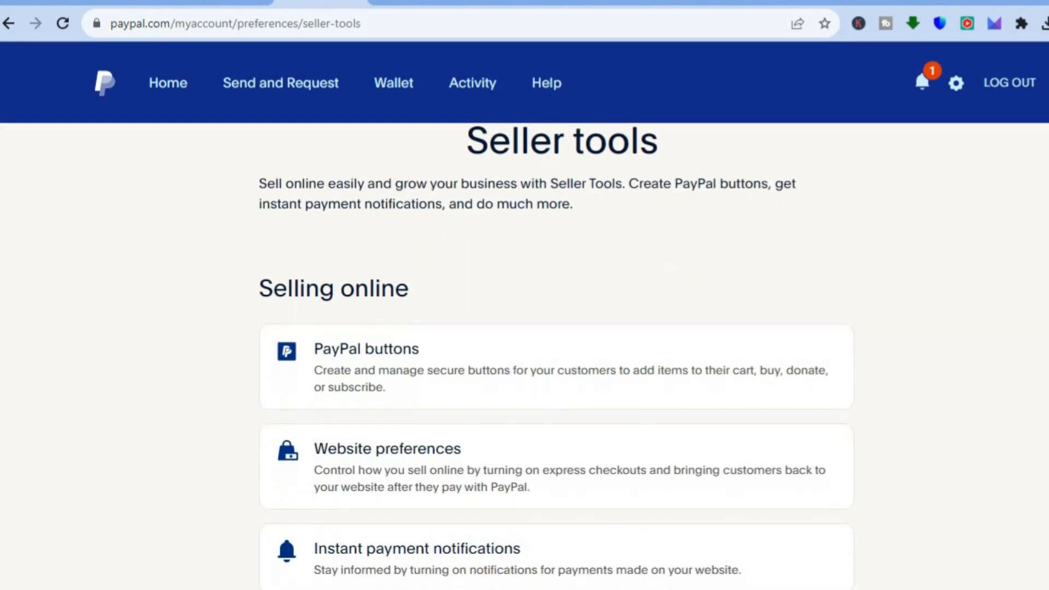
left_click(518, 377)
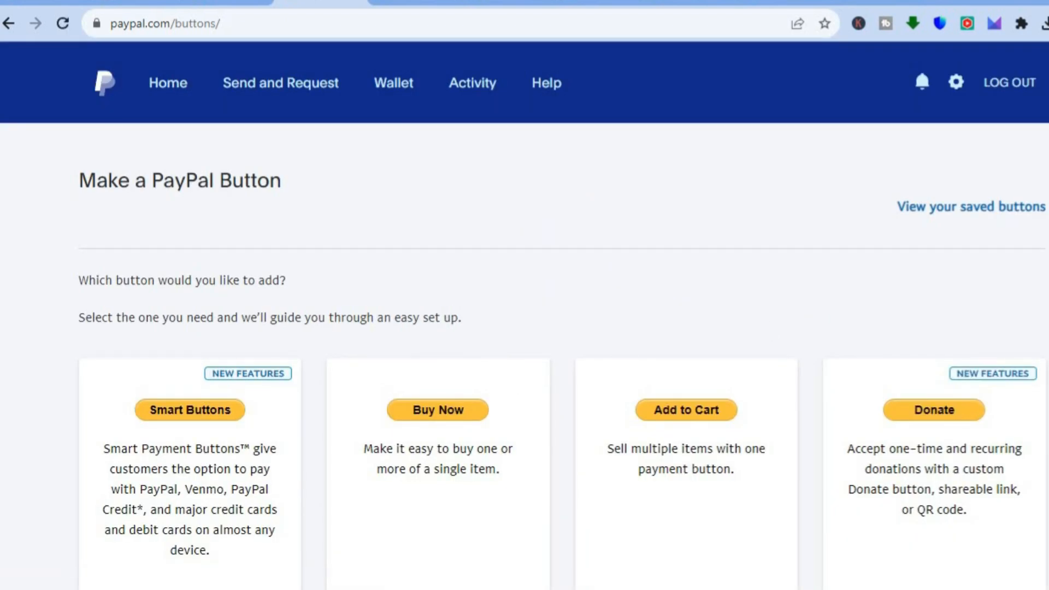
Choose the Smart Subscribe button type to start setting up a subscription button.
scroll(563, 350, "down", 6)
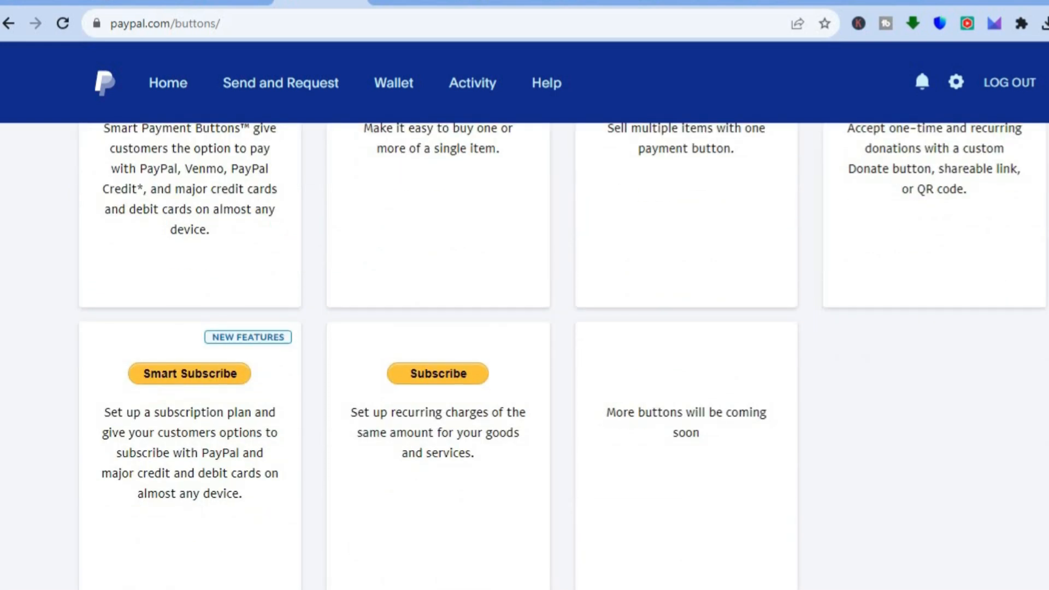
scroll(562, 350, "down", 1)
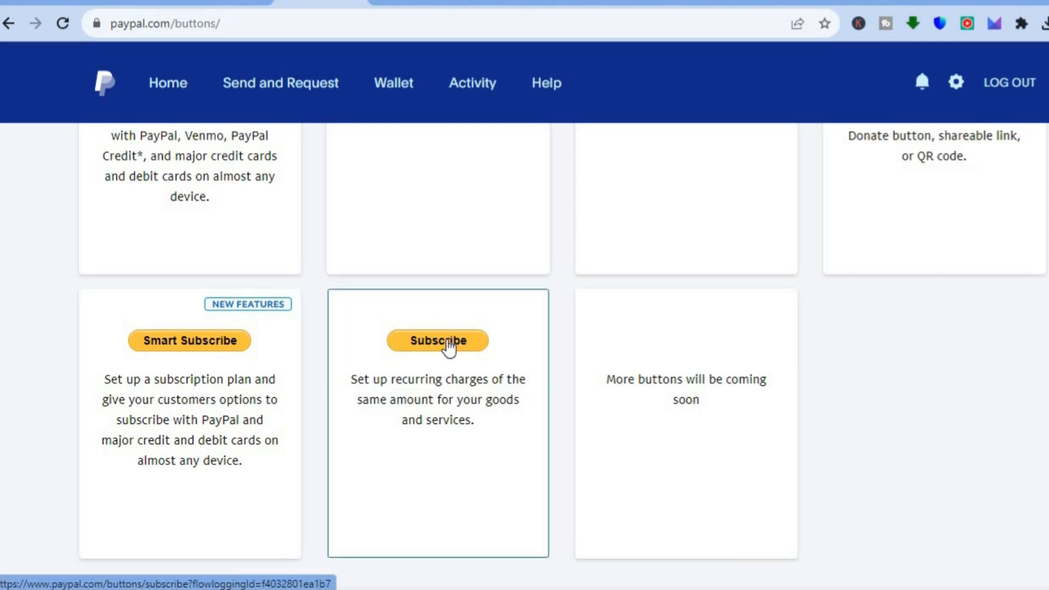
left_click(191, 342)
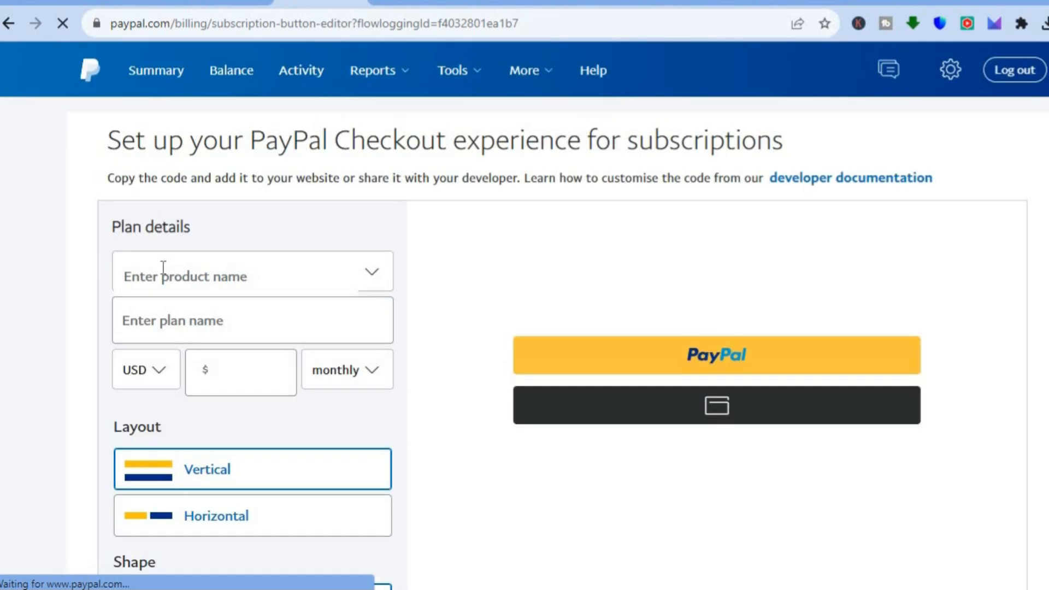
Enter COLOGNE as the product name and set the plan price to 19.99 USD, billed monthly.
left_click(163, 271)
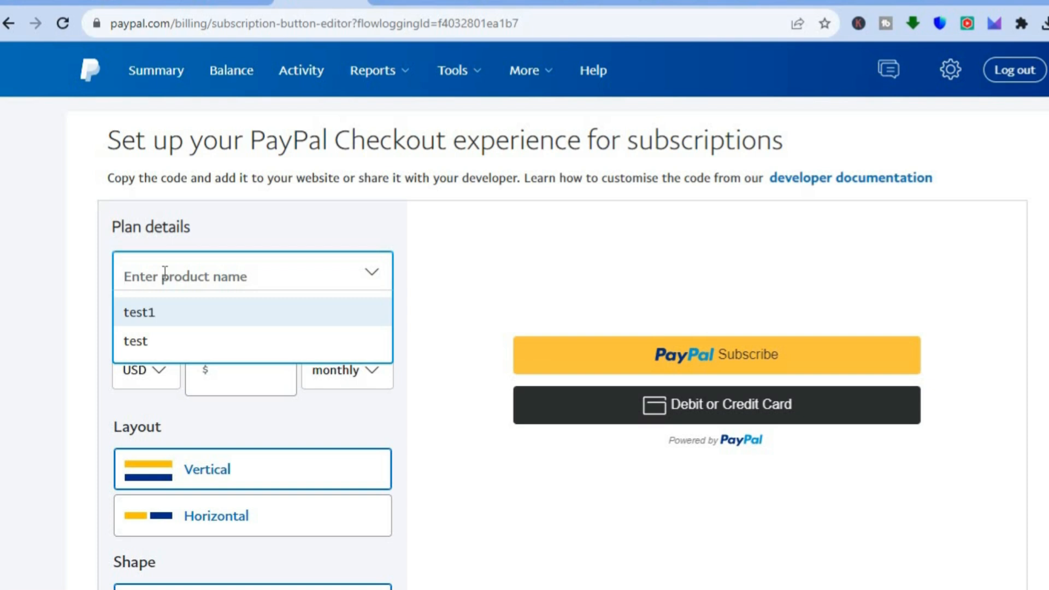
type("cOLOGNE")
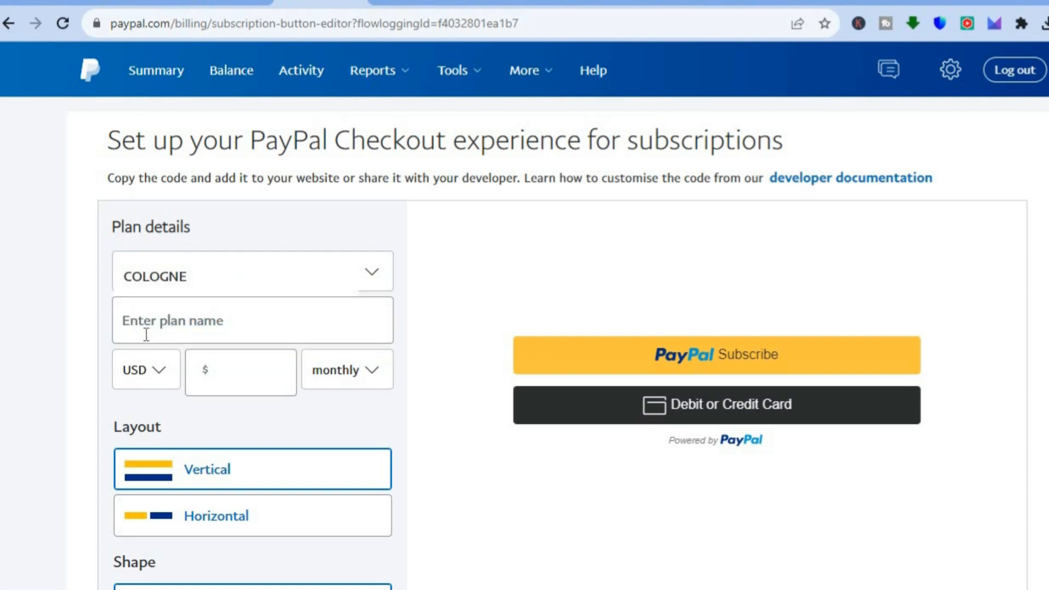
left_click(138, 371)
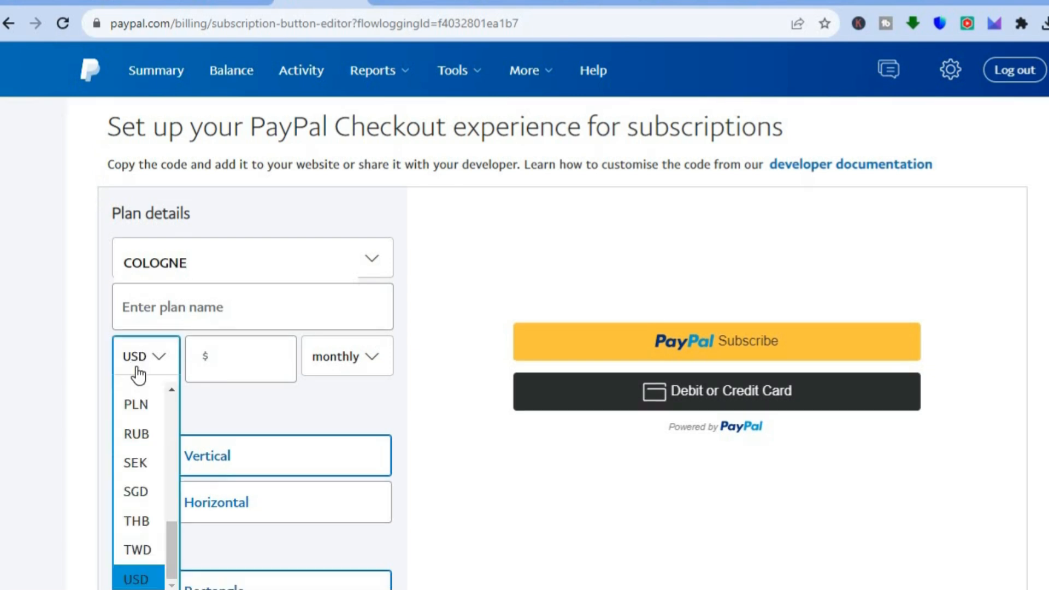
left_click(247, 359)
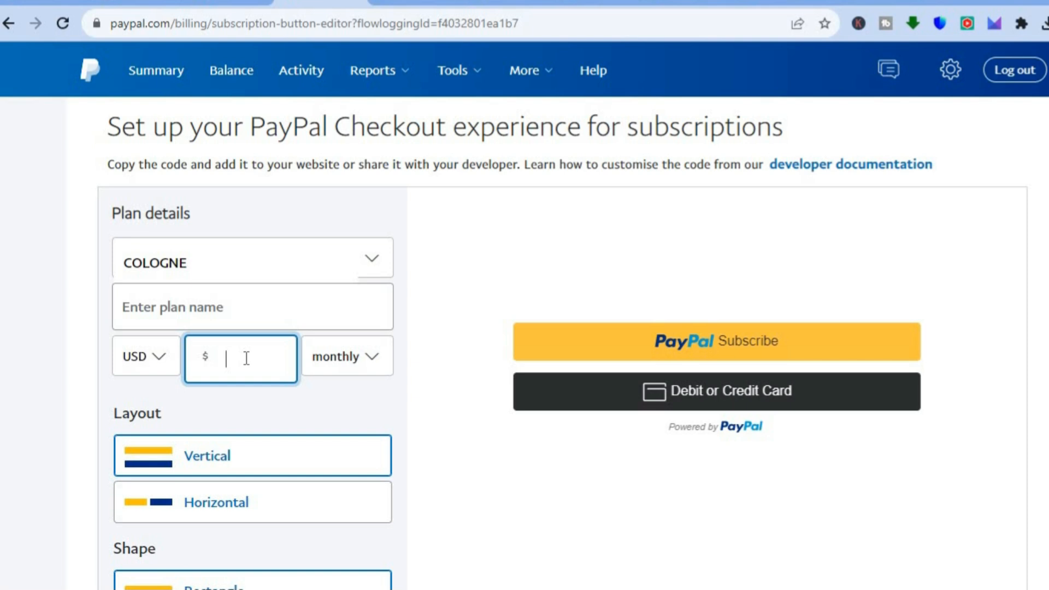
type("19.99")
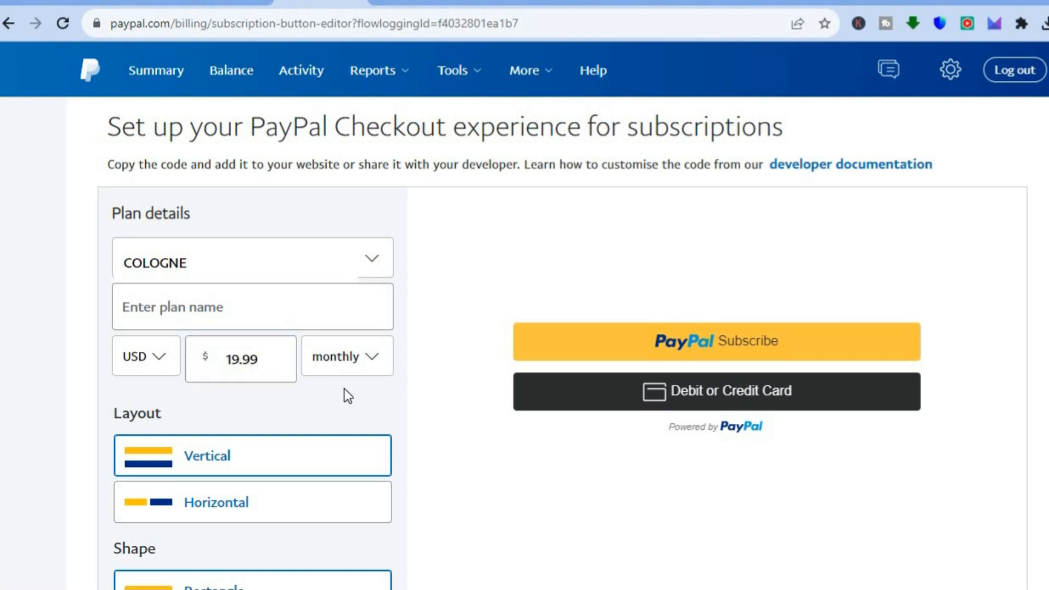
left_click(368, 360)
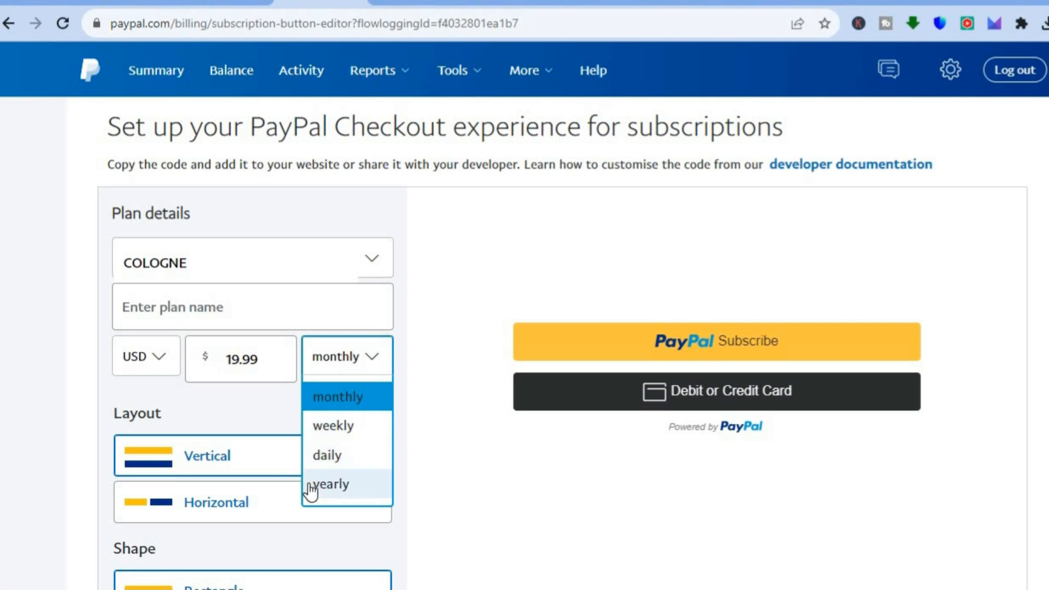
left_click(255, 415)
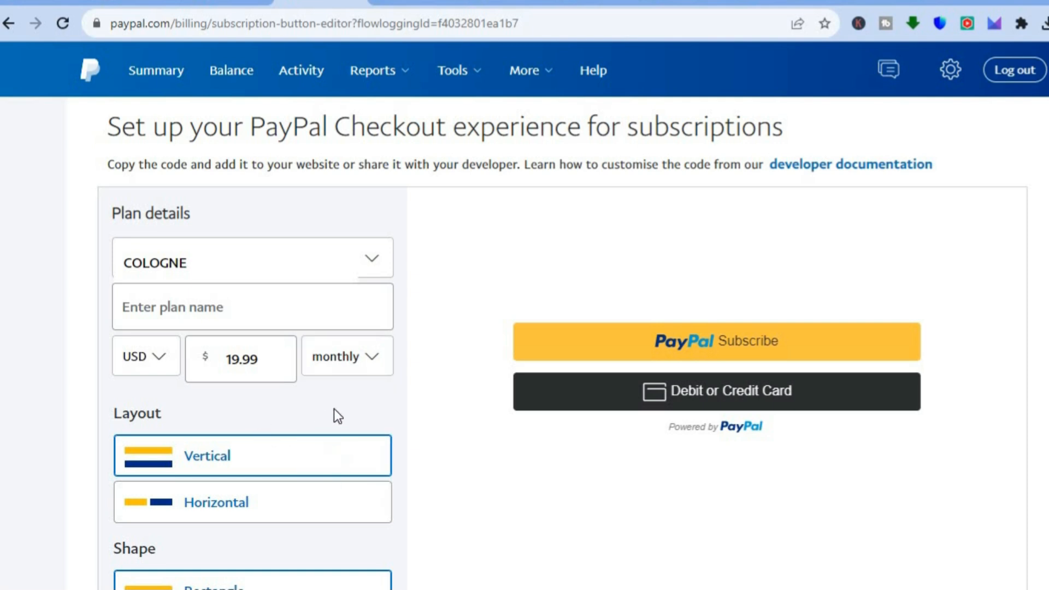
Try the Horizontal layout for the subscription button, and set the layout back to Vertical.
scroll(334, 410, "down", 2)
scroll(334, 410, "down", 2)
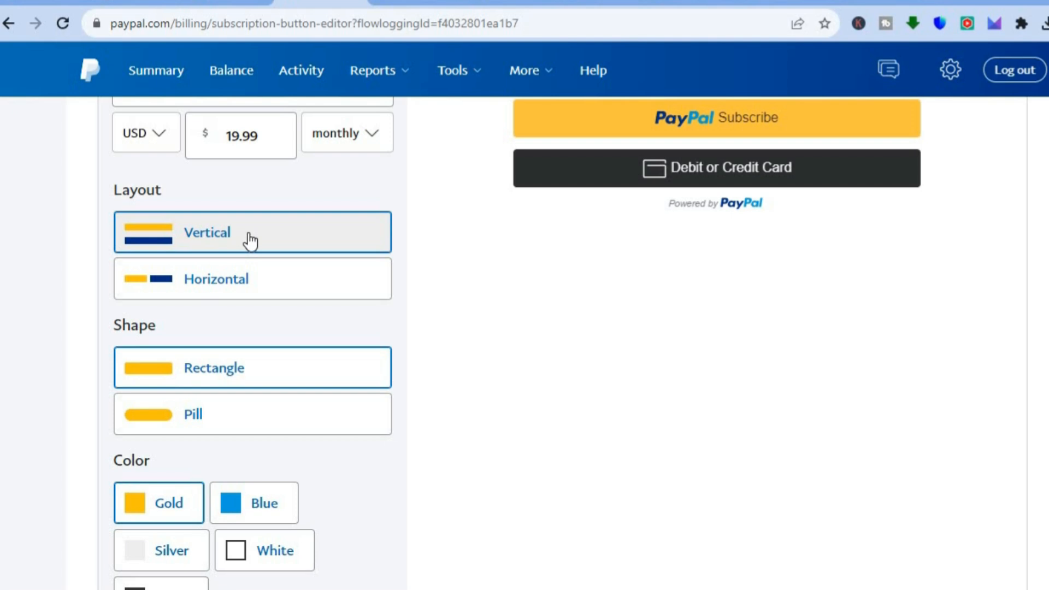
left_click(272, 275)
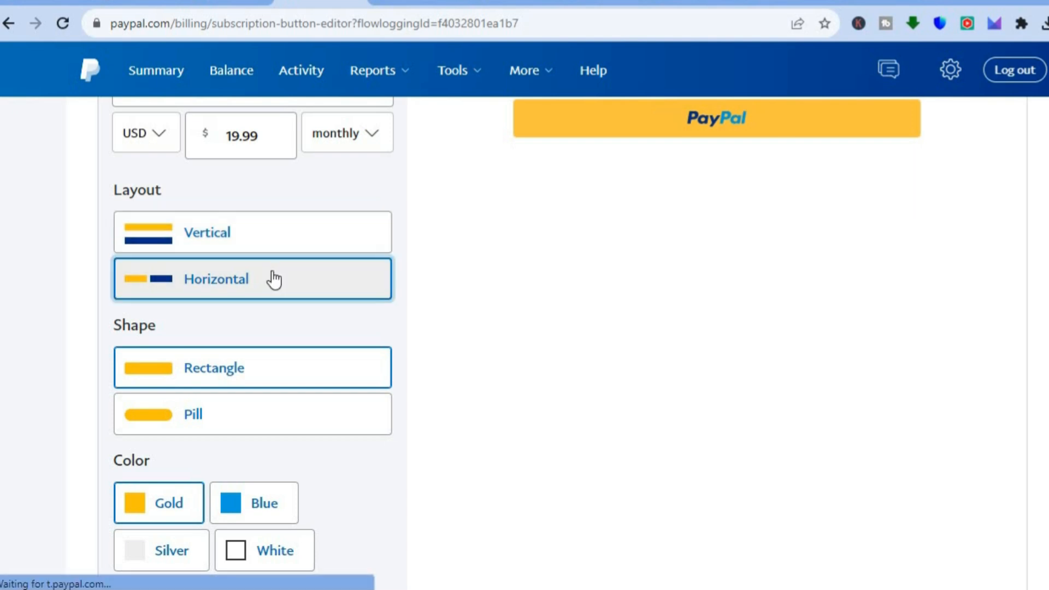
scroll(838, 268, "up", 4)
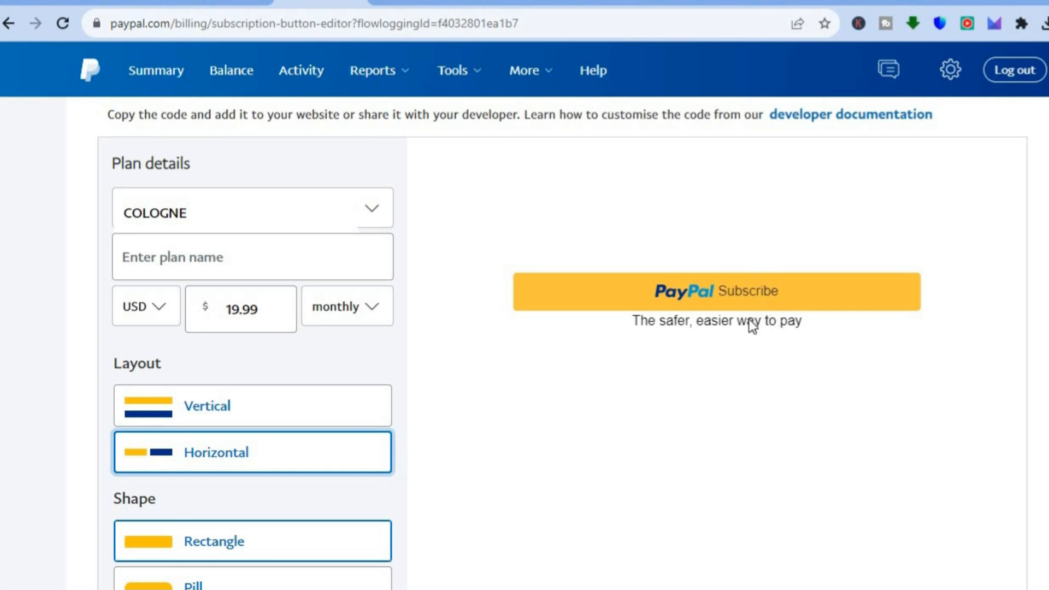
left_click(258, 413)
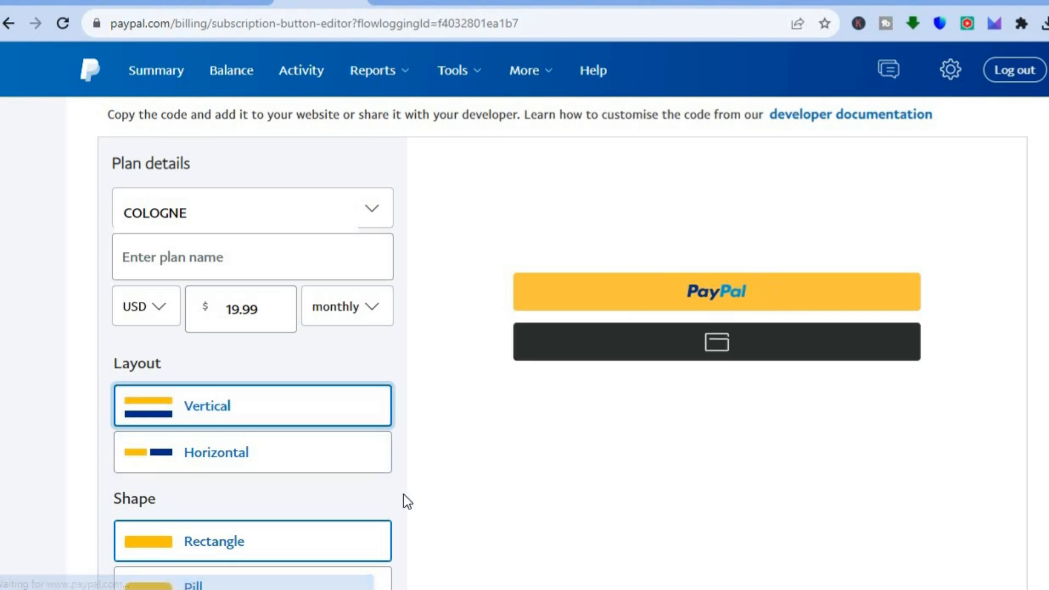
Set the subscription button's shape to Pill and review its colour and button text options.
scroll(410, 388, "down", 3)
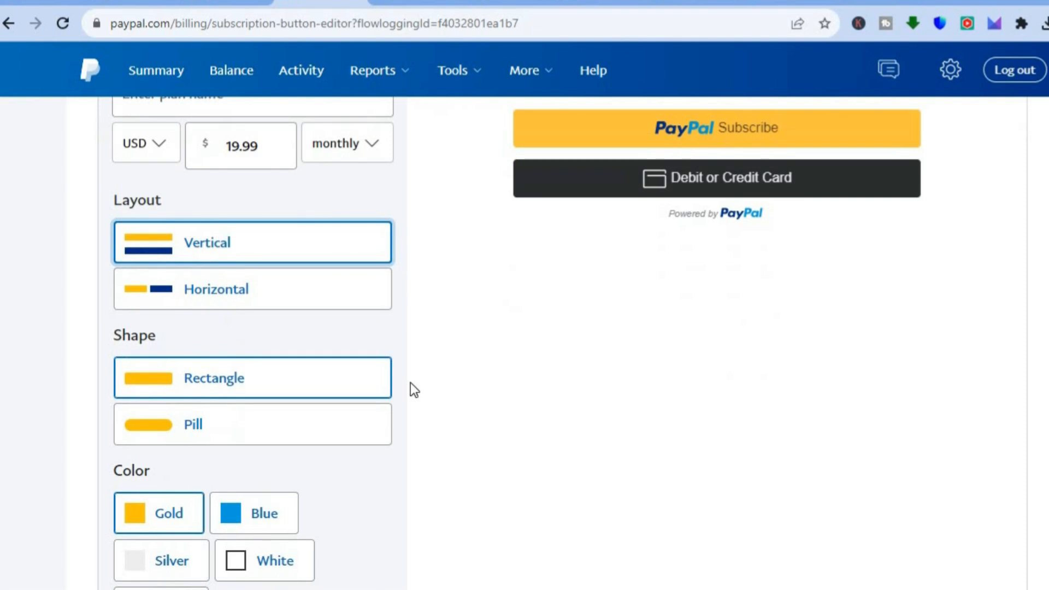
left_click(283, 418)
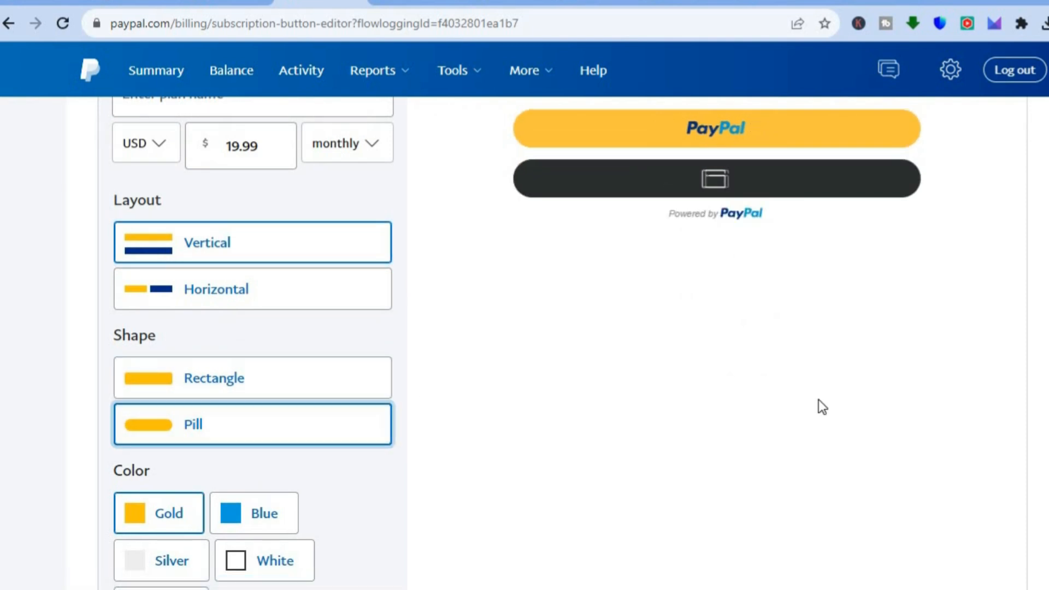
scroll(819, 405, "up", 2)
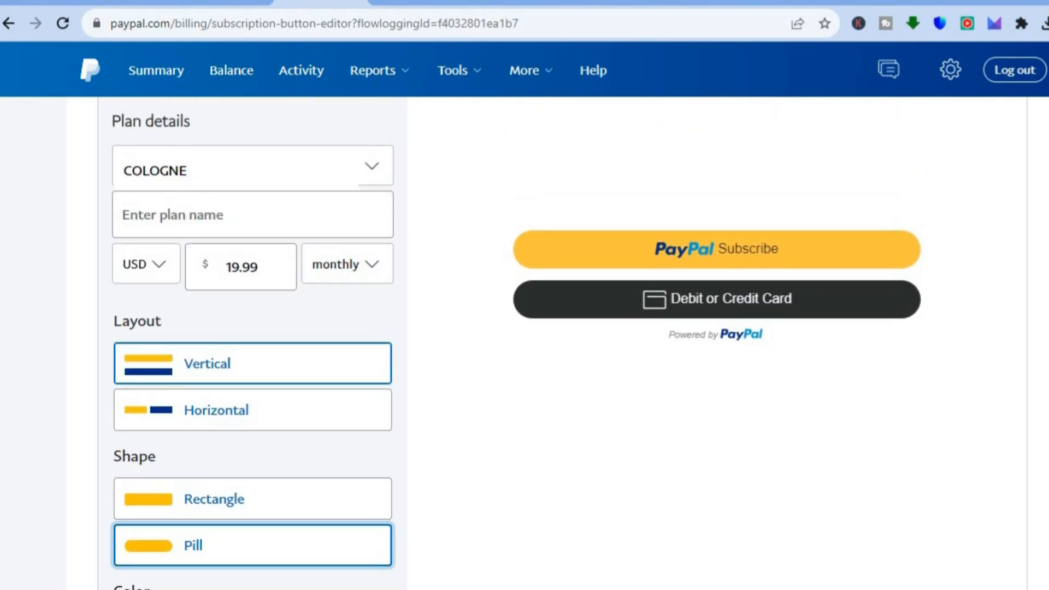
scroll(516, 343, "down", 4)
scroll(515, 343, "down", 1)
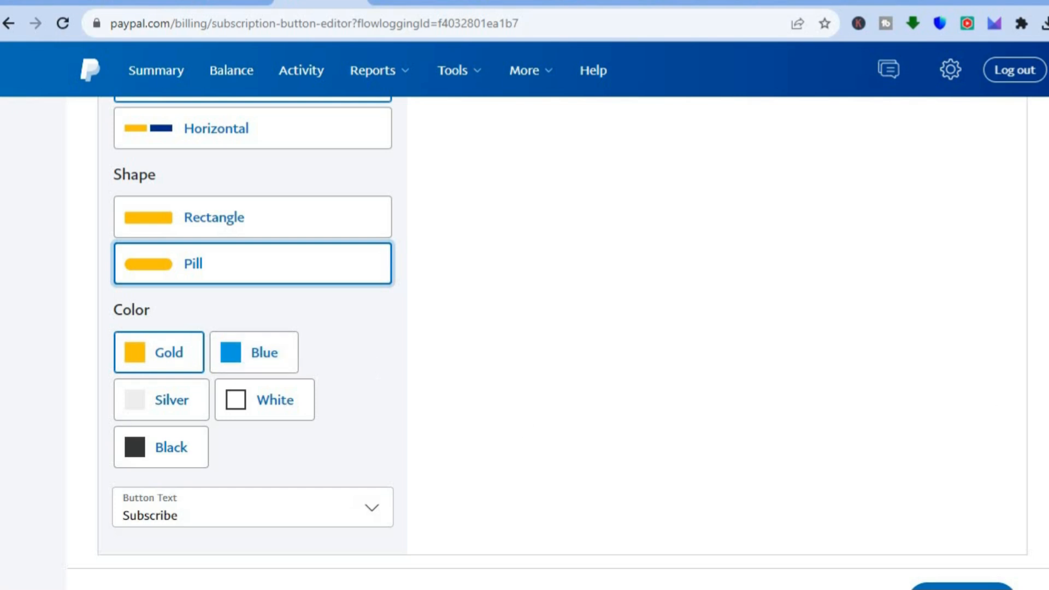
scroll(1045, 433, "down", 2)
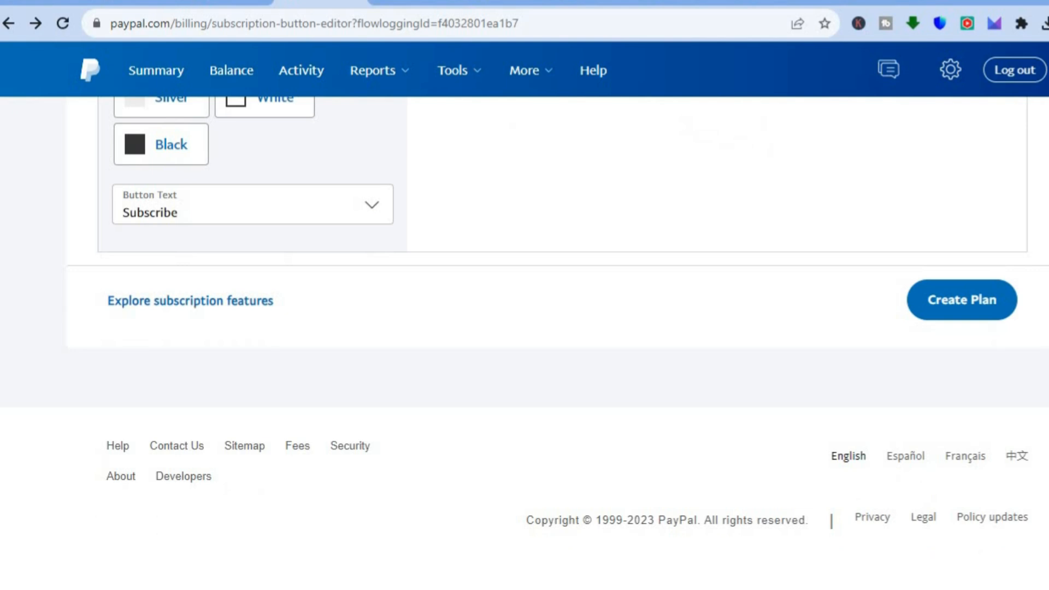
Open the subscription plans list and copy the button code of the first COLOGNE plan.
left_click(189, 302)
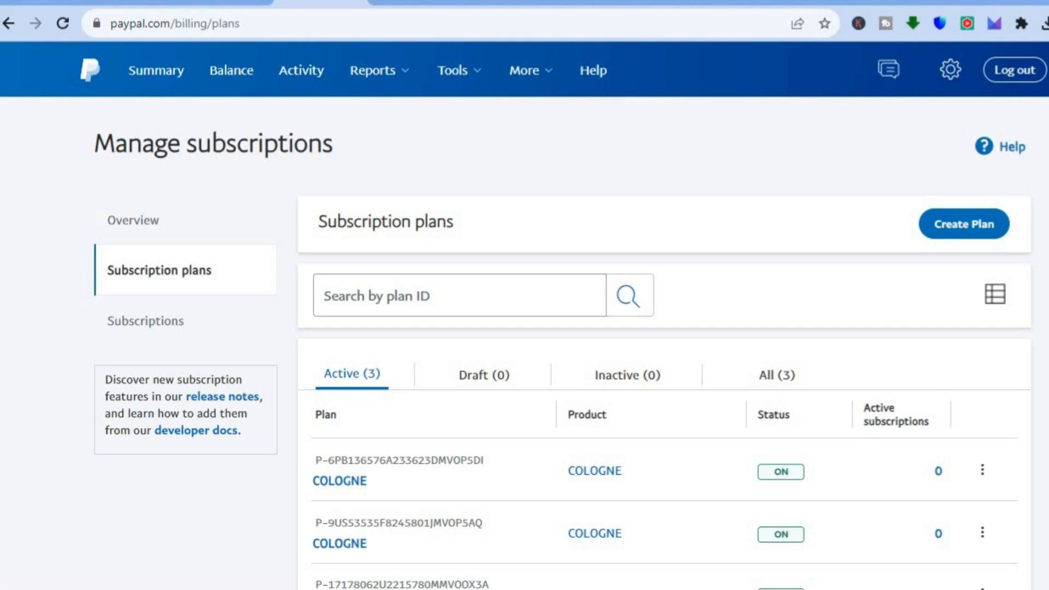
scroll(470, 344, "down", 2)
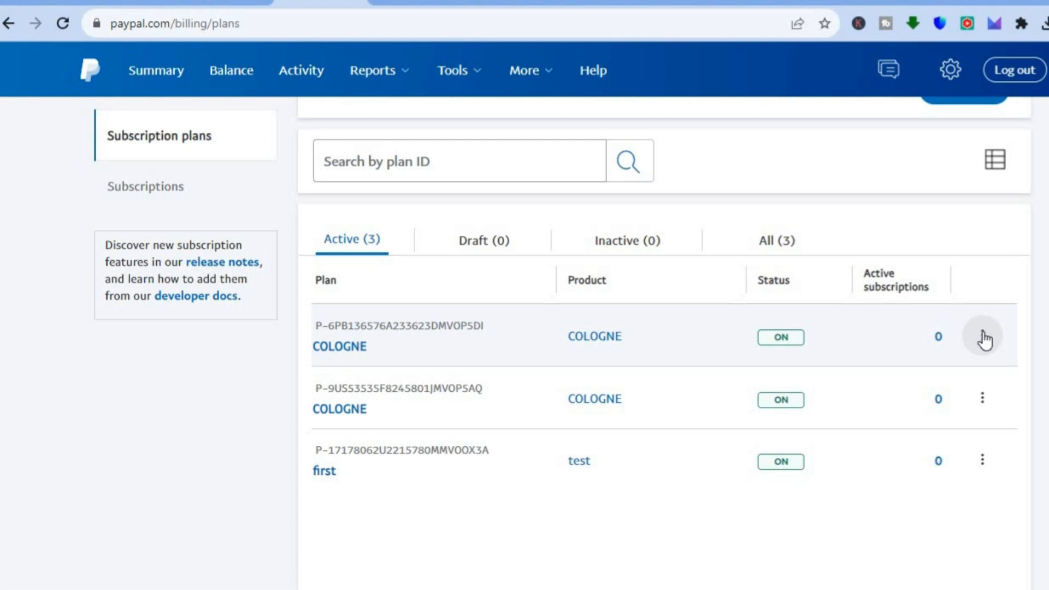
left_click(982, 335)
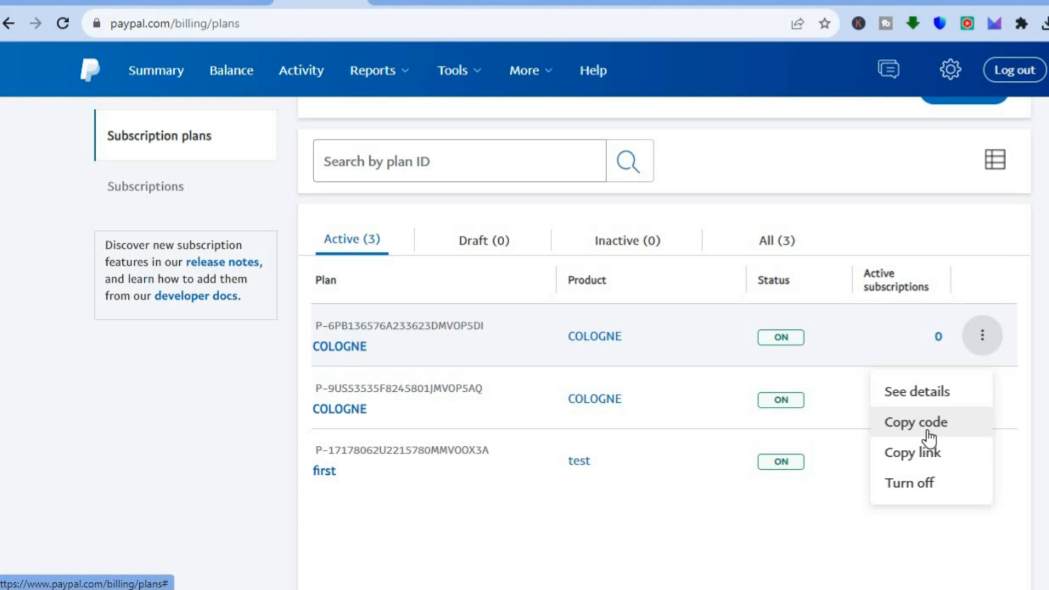
left_click(929, 436)
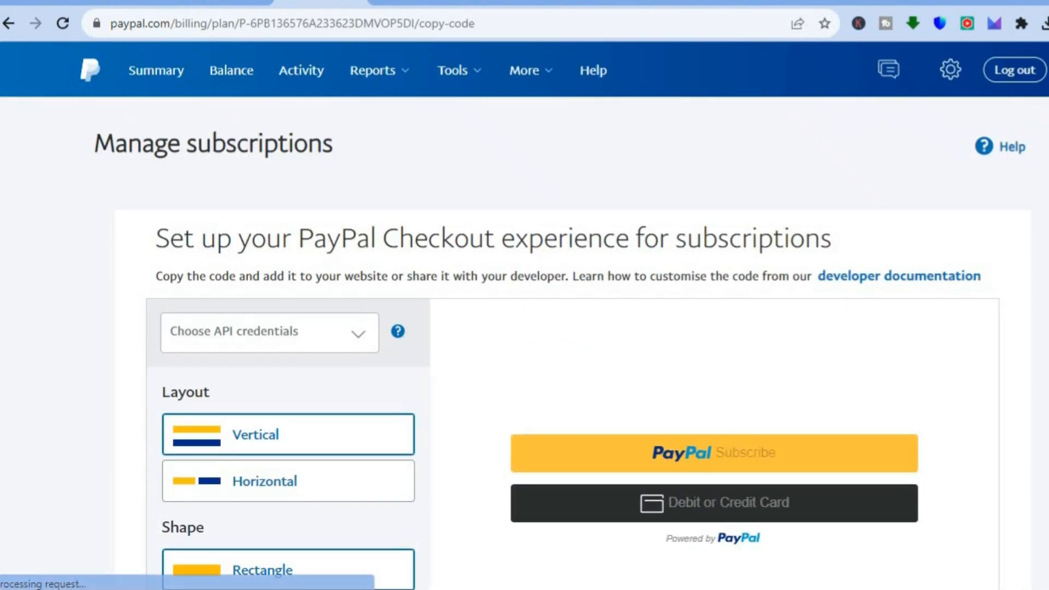
scroll(971, 463, "down", 8)
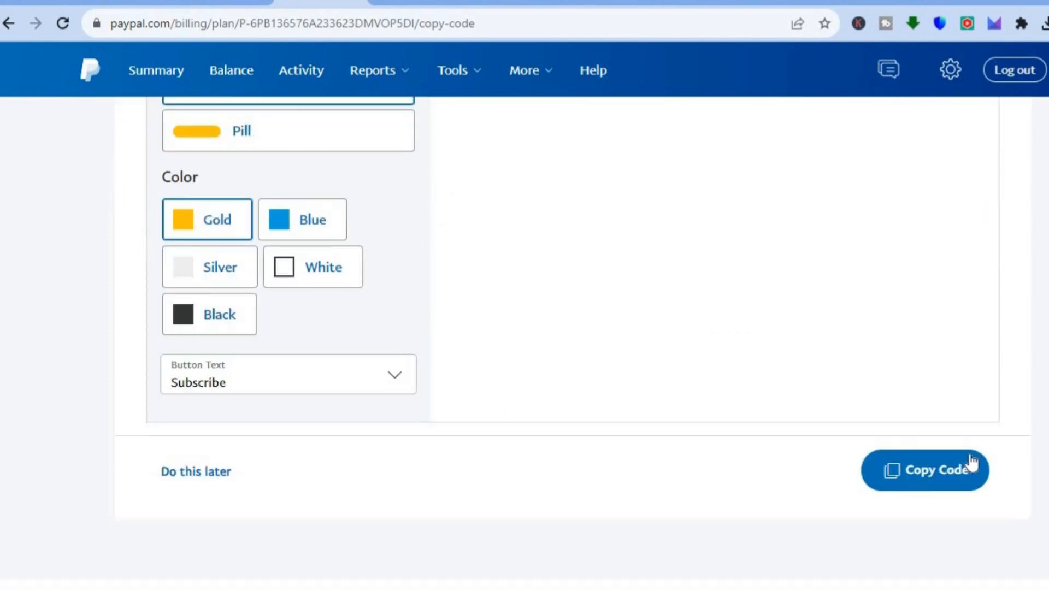
left_click(945, 474)
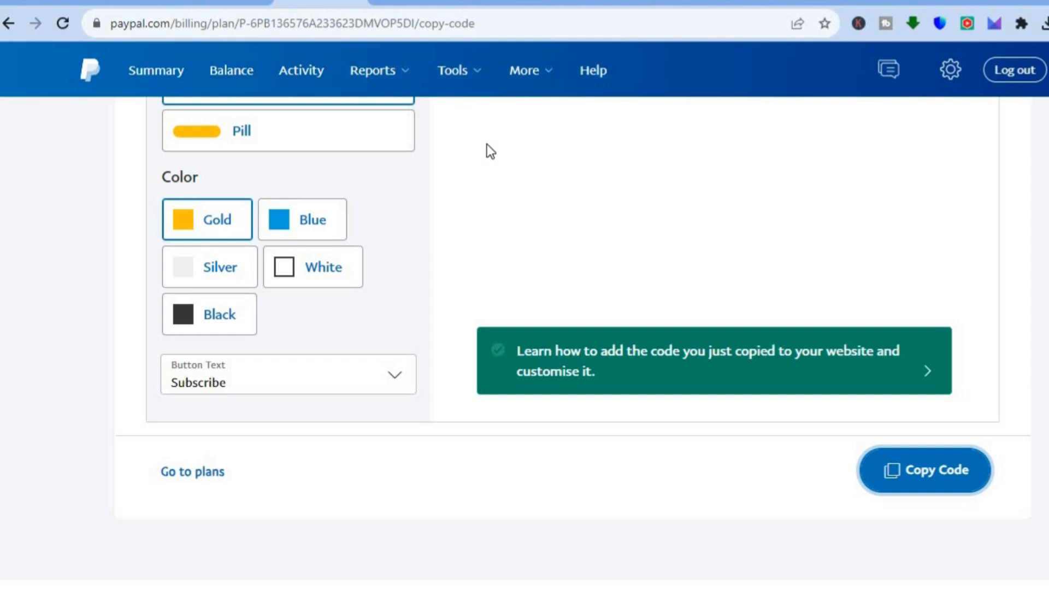
Switch to the Google Sites page and insert the copied PayPal code as an HTML embed below the perfume image.
left_click(405, 2)
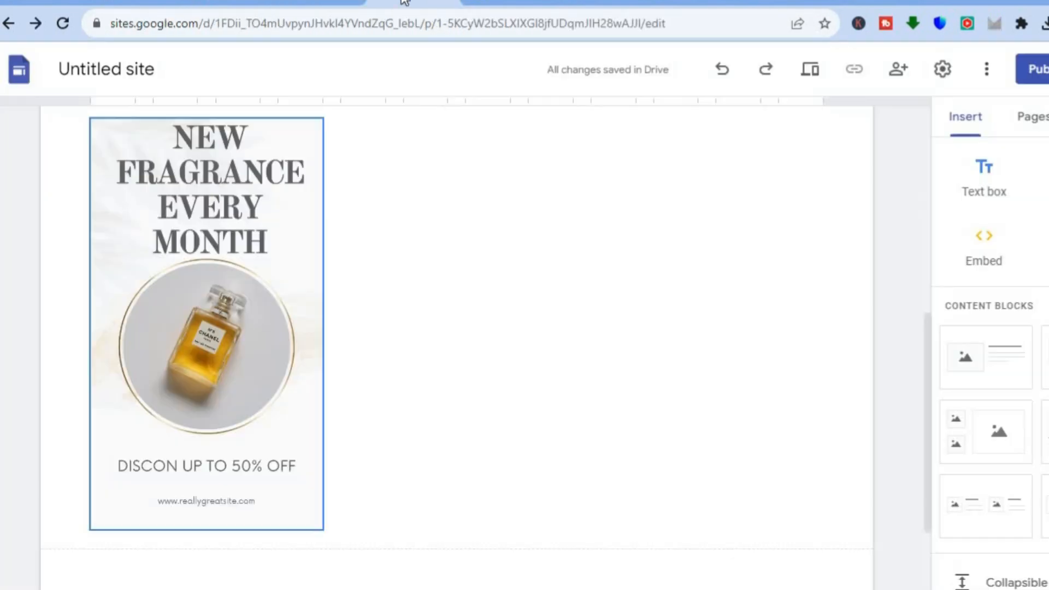
left_click(965, 247)
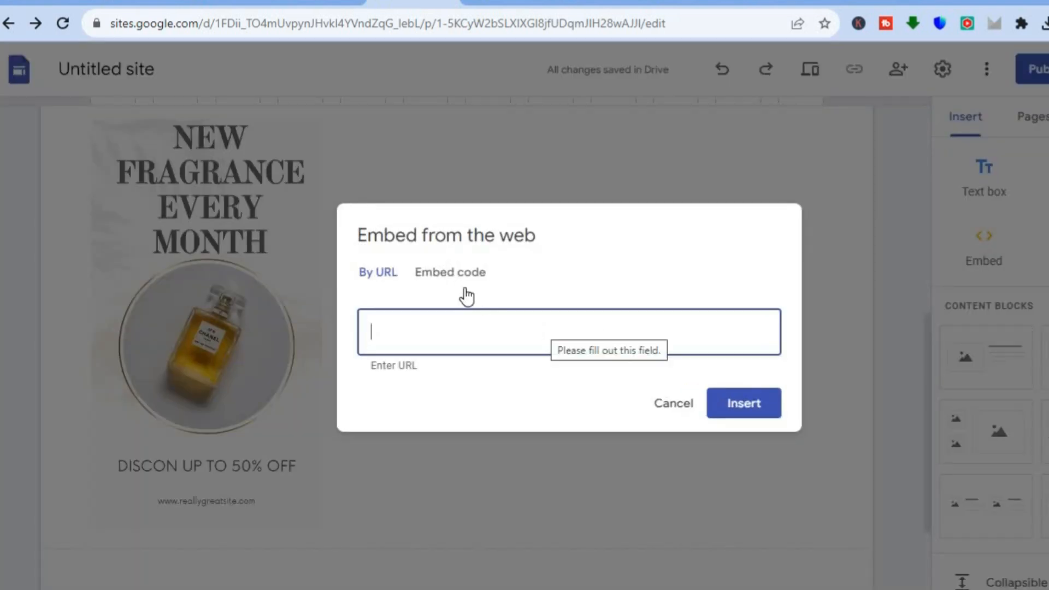
left_click(446, 271)
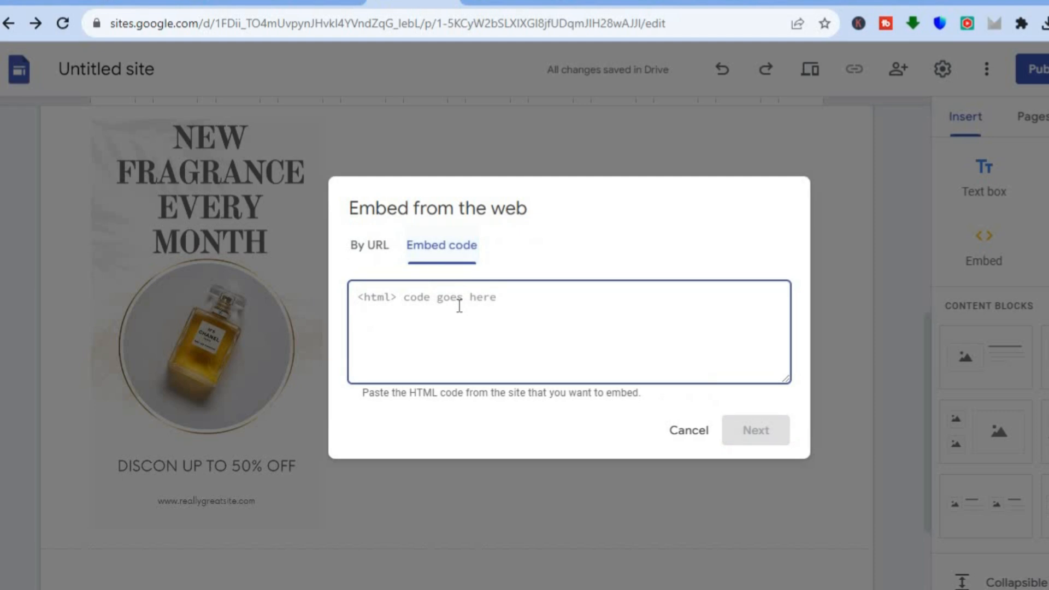
right_click(446, 301)
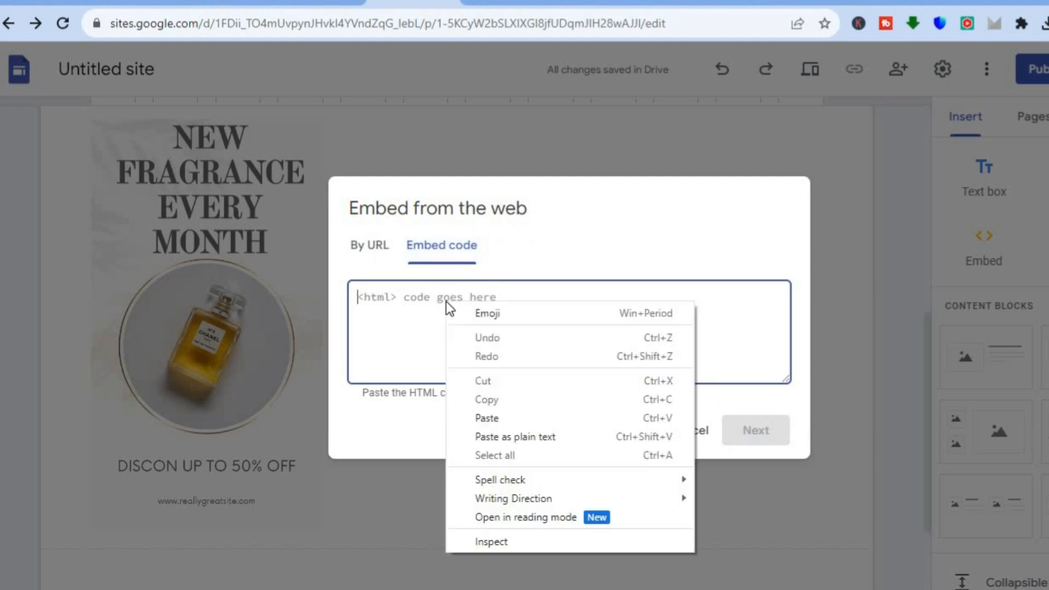
left_click(492, 417)
left_click(757, 431)
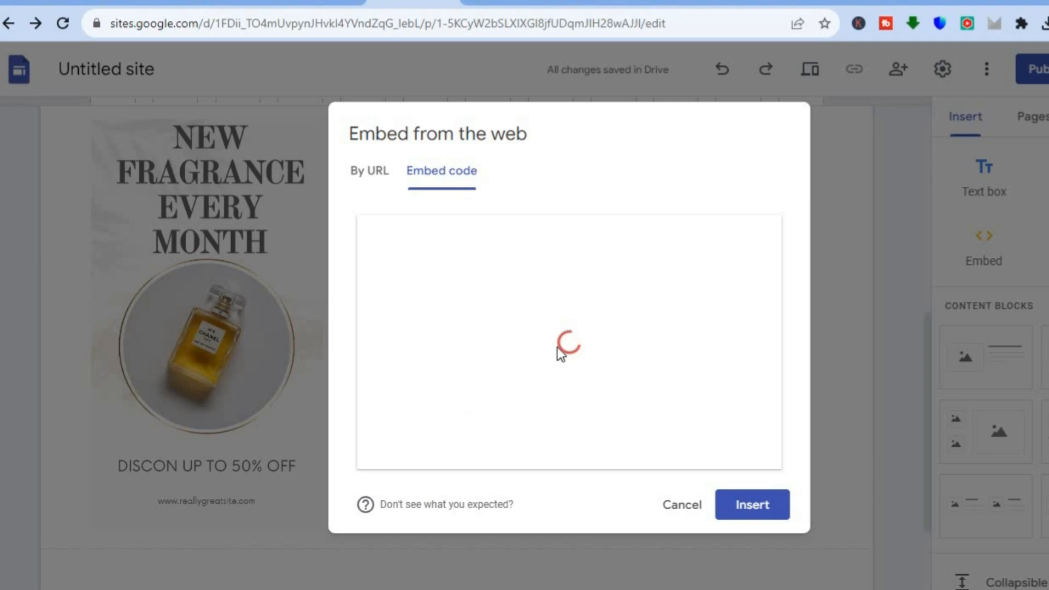
left_click(752, 504)
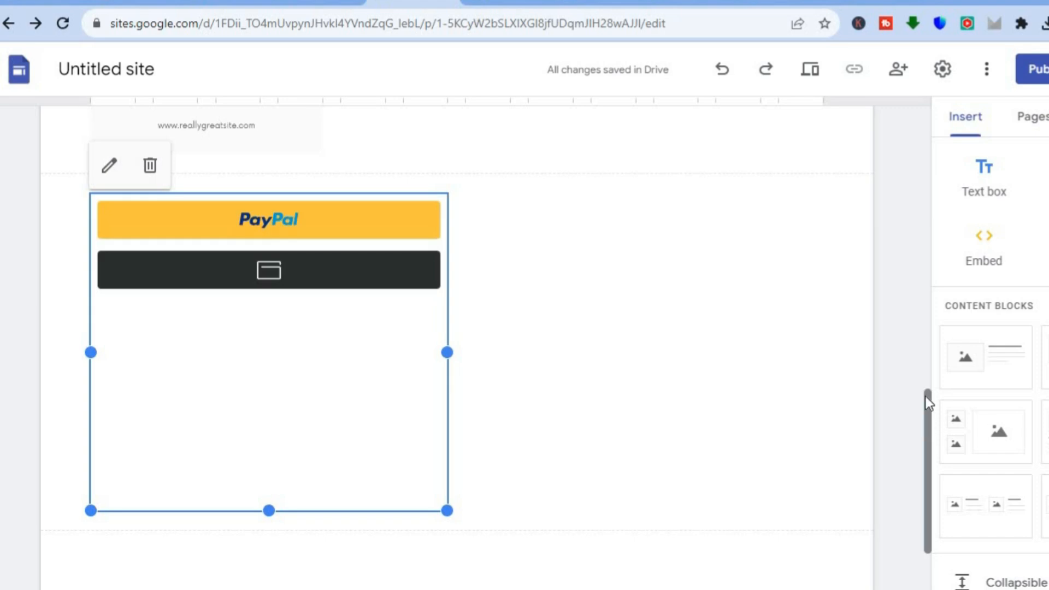
left_click_drag(926, 395, 926, 316)
scroll(343, 325, "up", 2)
left_click(277, 336)
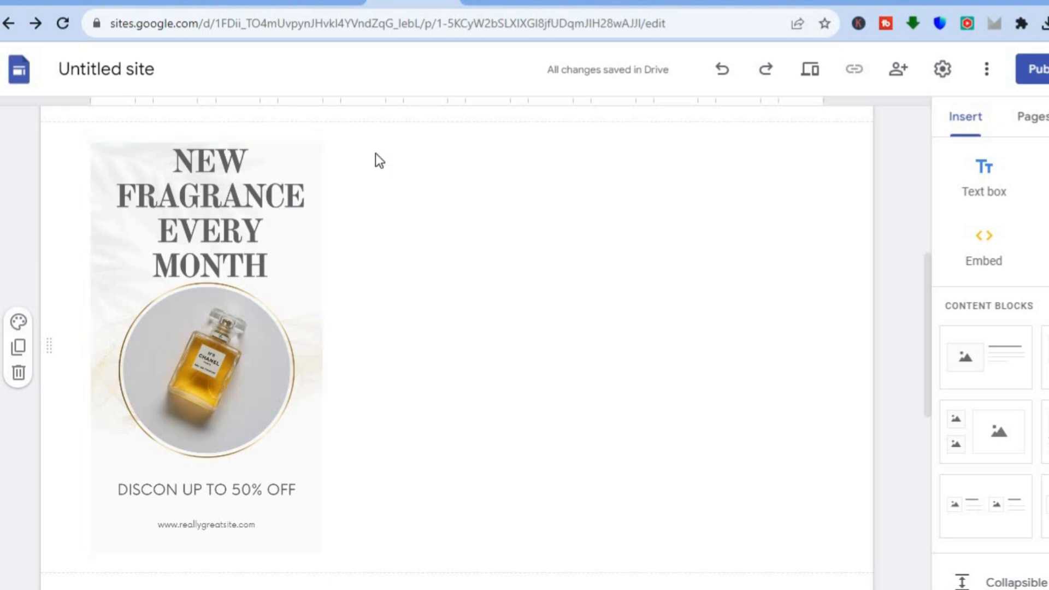
Switch to the PayPal page, return to the subscription plans list, and copy the share link of the second COLOGNE plan.
left_click(330, 5)
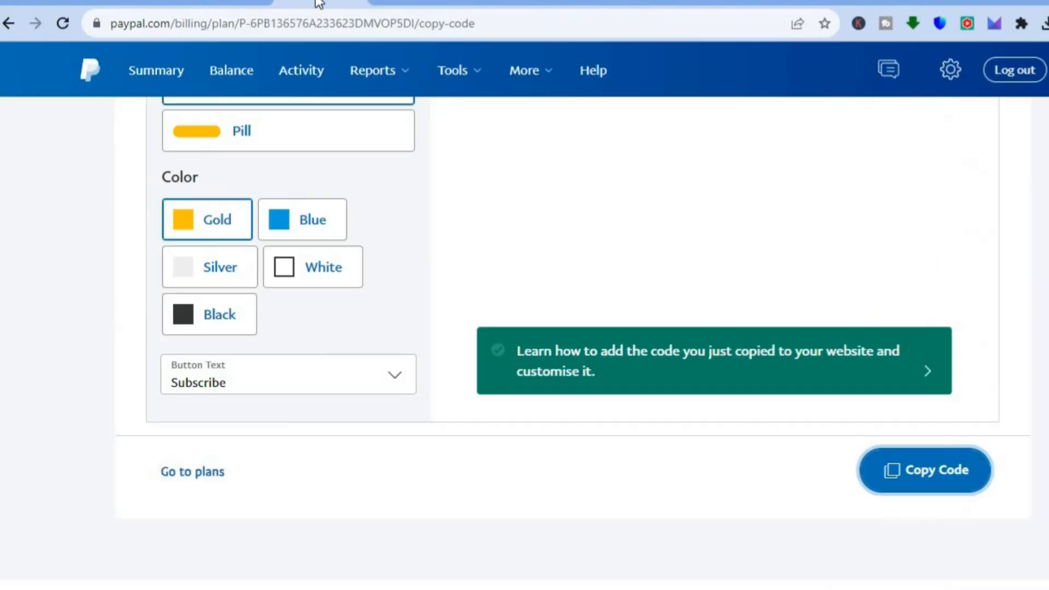
scroll(546, 328, "up", 6)
scroll(547, 328, "down", 7)
scroll(454, 403, "down", 1)
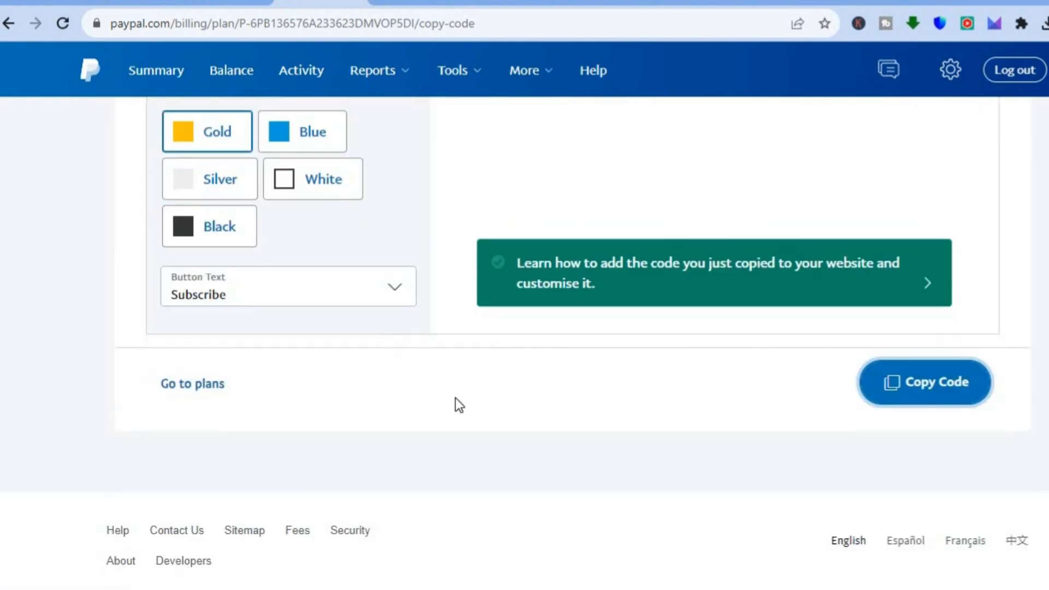
left_click(191, 385)
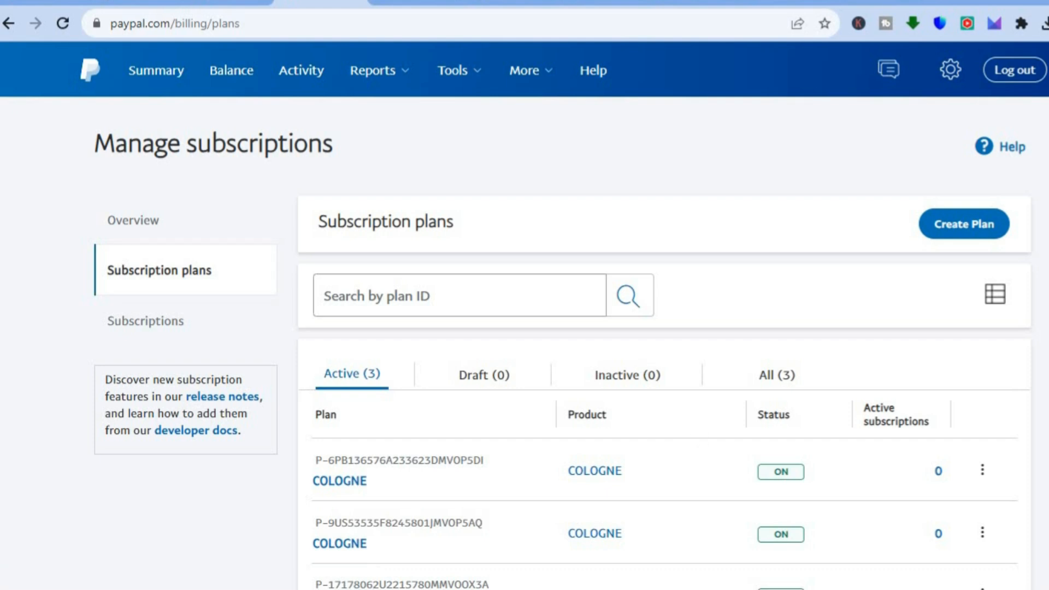
scroll(562, 339, "down", 3)
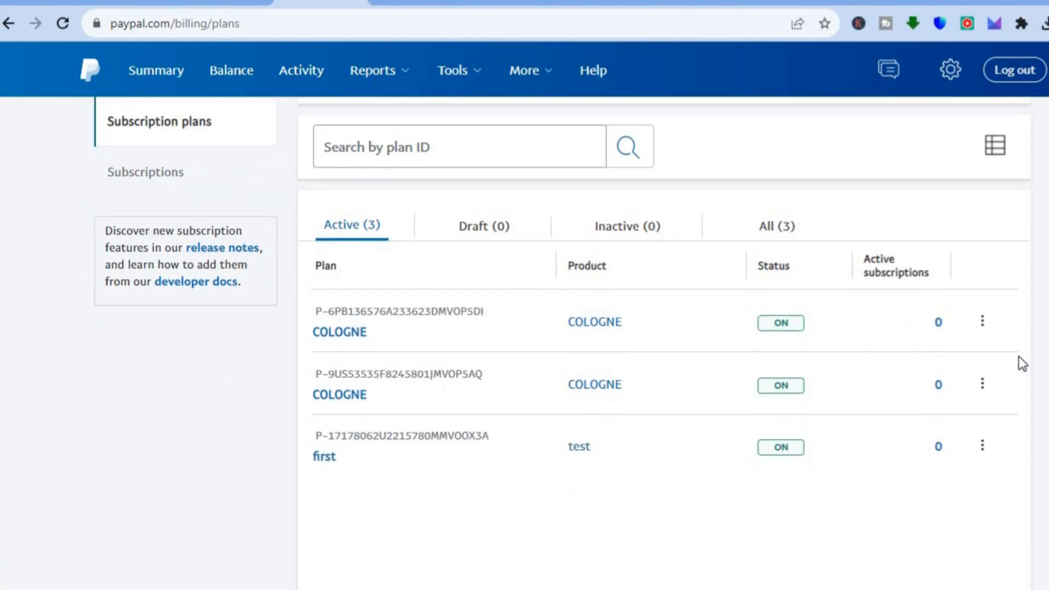
left_click(985, 386)
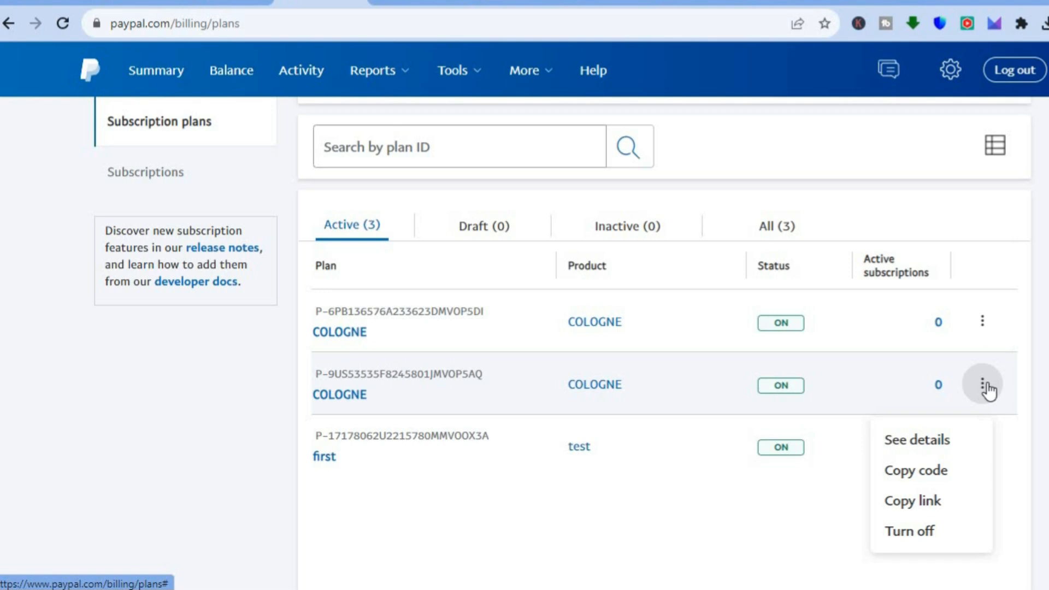
left_click(926, 504)
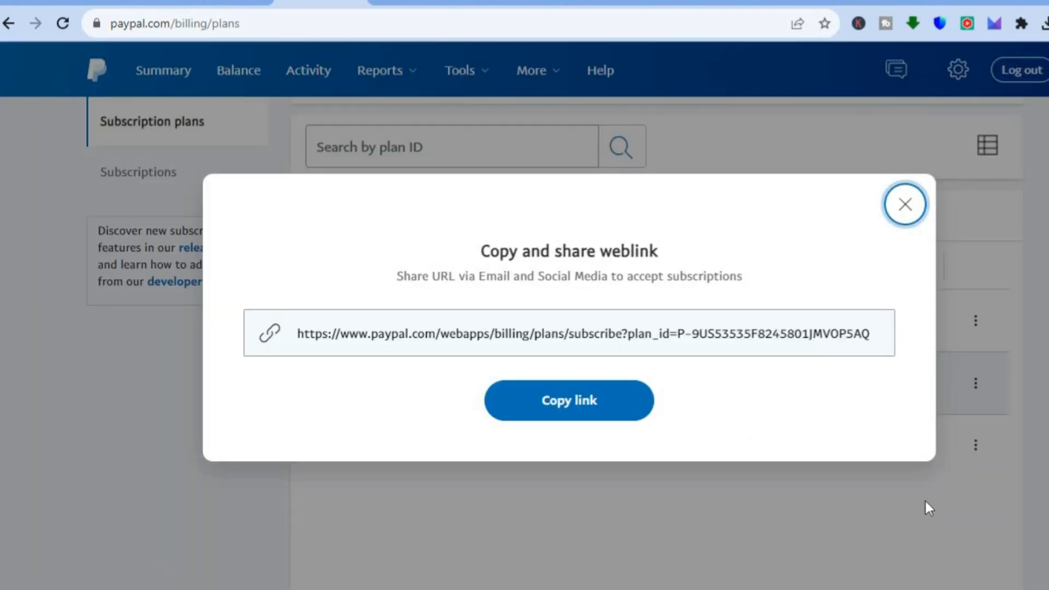
left_click(554, 396)
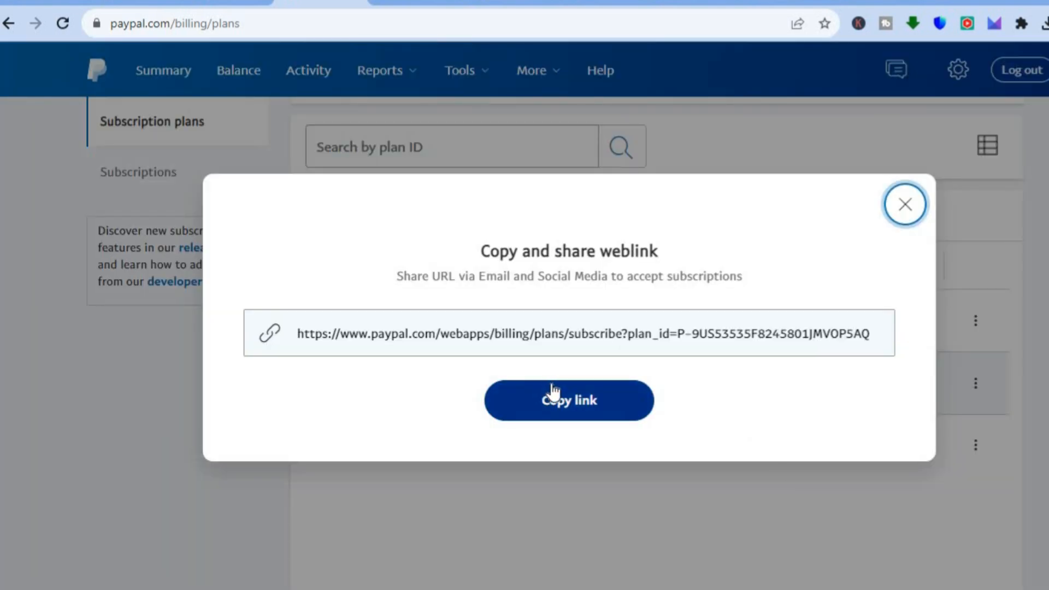
left_click(582, 399)
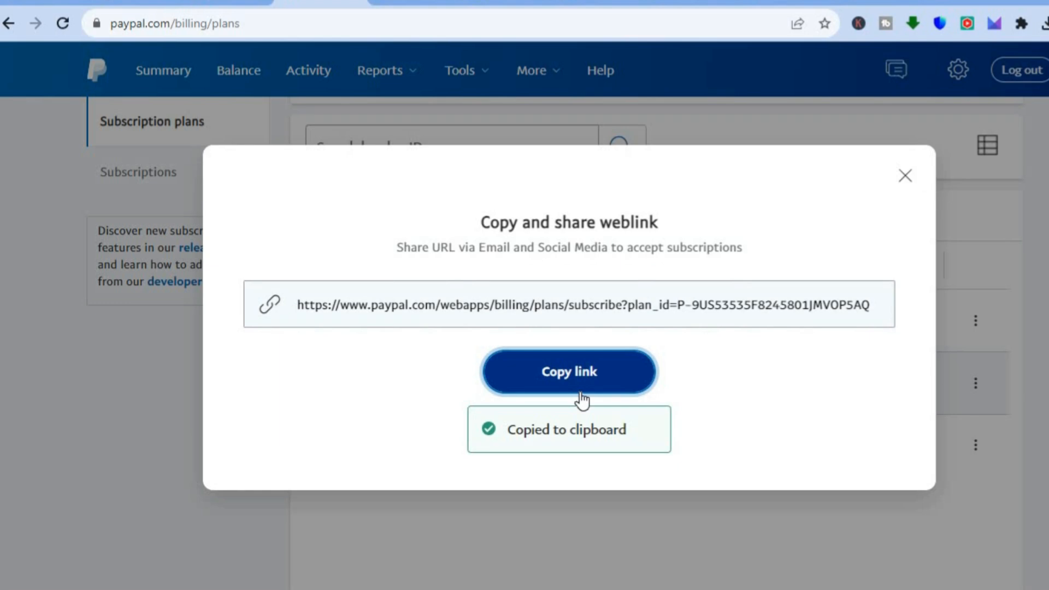
Switch to the Google Sites page and link the perfume image to the copied PayPal subscription URL.
left_click(402, 1)
left_click(233, 270)
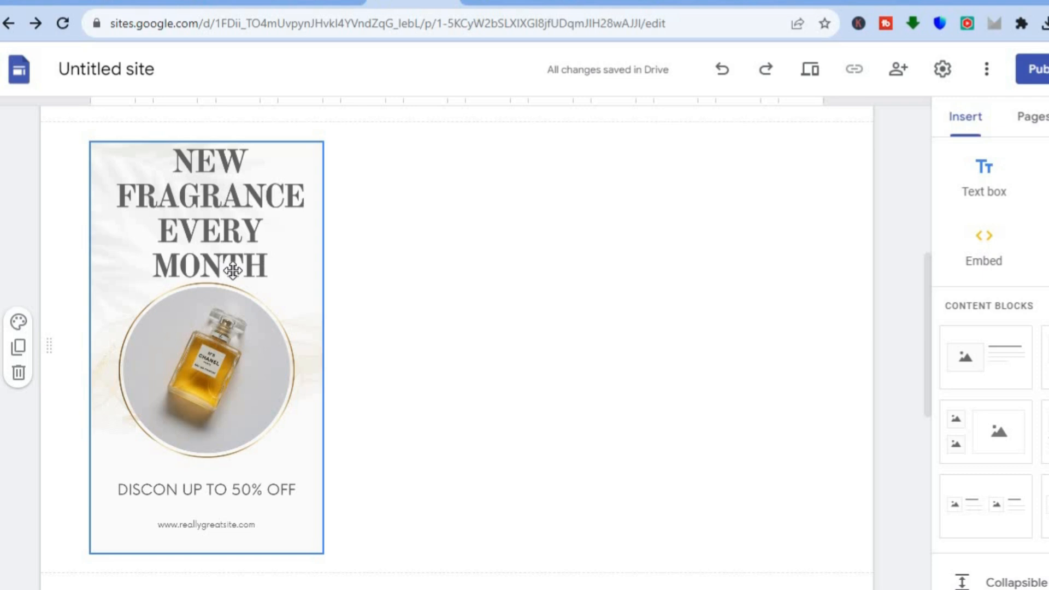
left_click(232, 270)
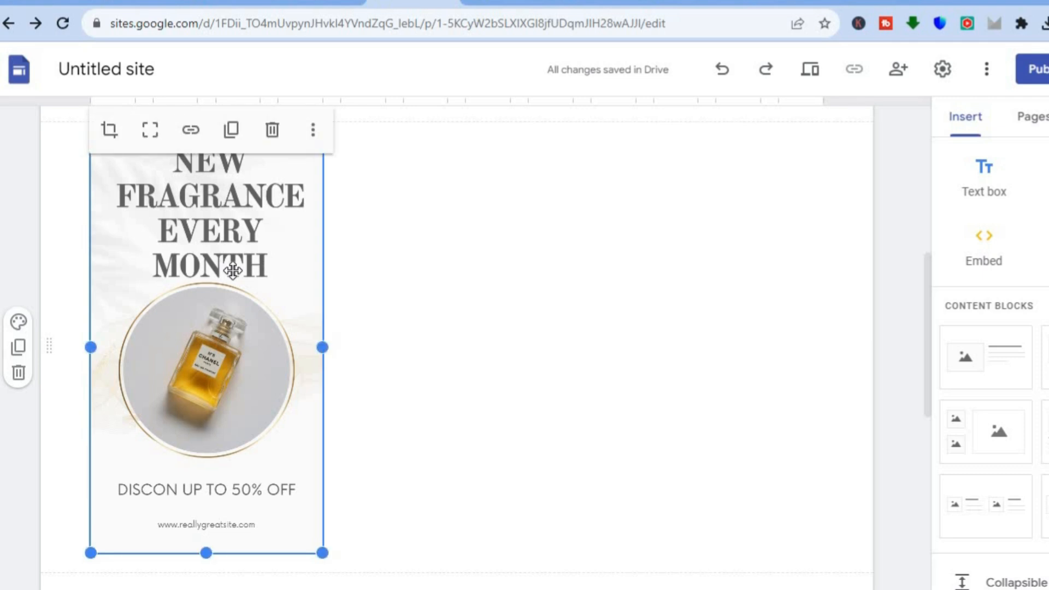
left_click(191, 134)
right_click(179, 131)
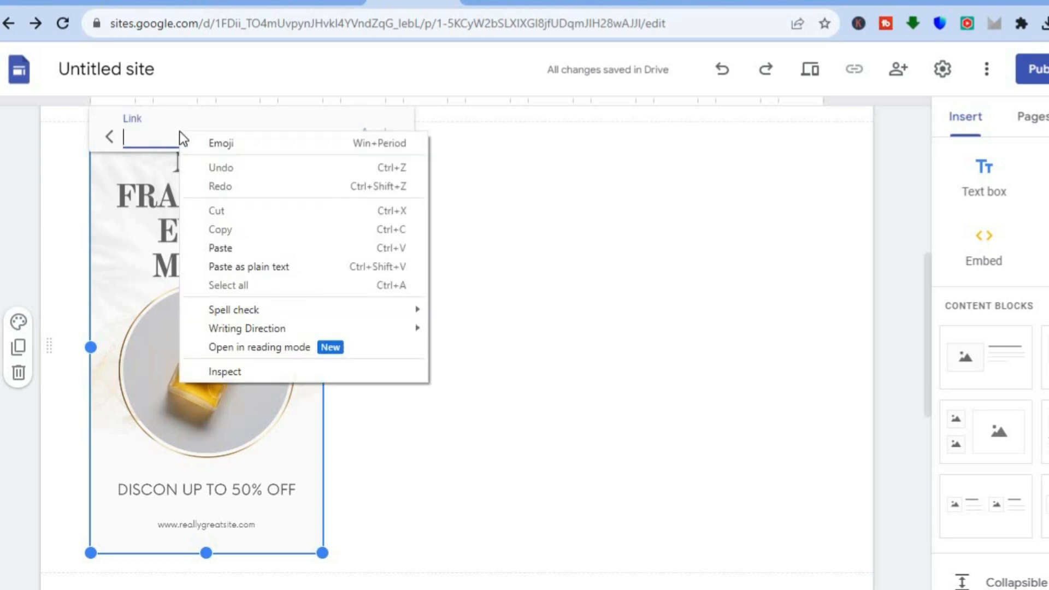
left_click(218, 247)
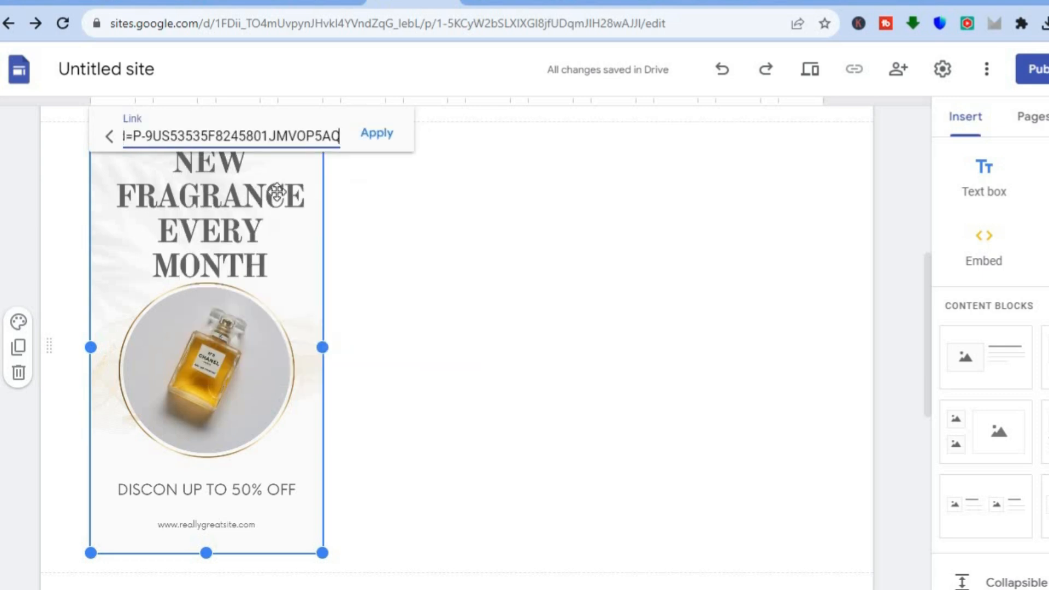
left_click(384, 133)
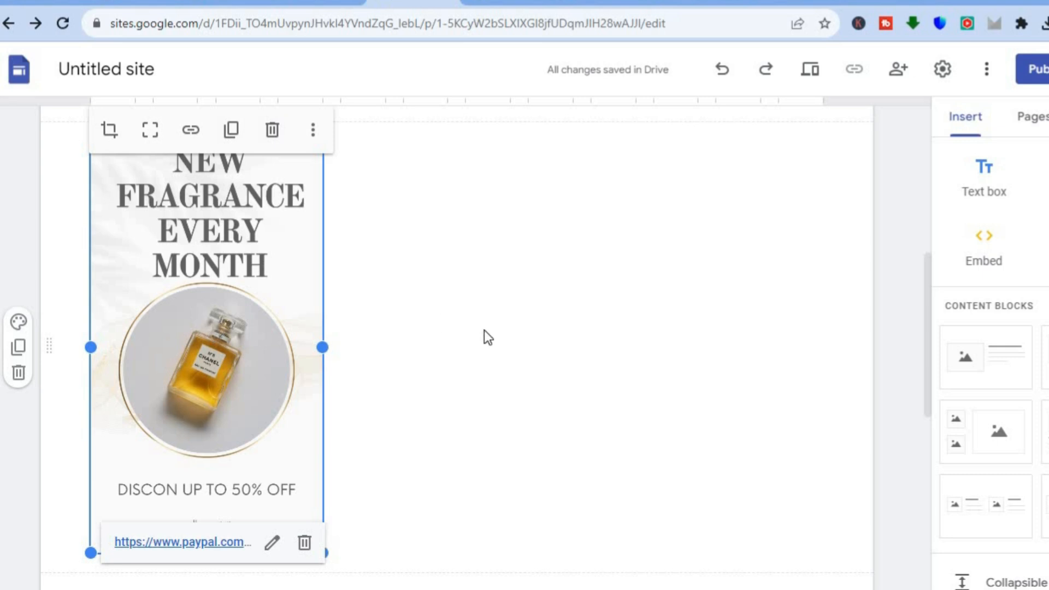
left_click(926, 338)
scroll(925, 373, "down", 3)
scroll(914, 424, "down", 2)
scroll(913, 404, "up", 2)
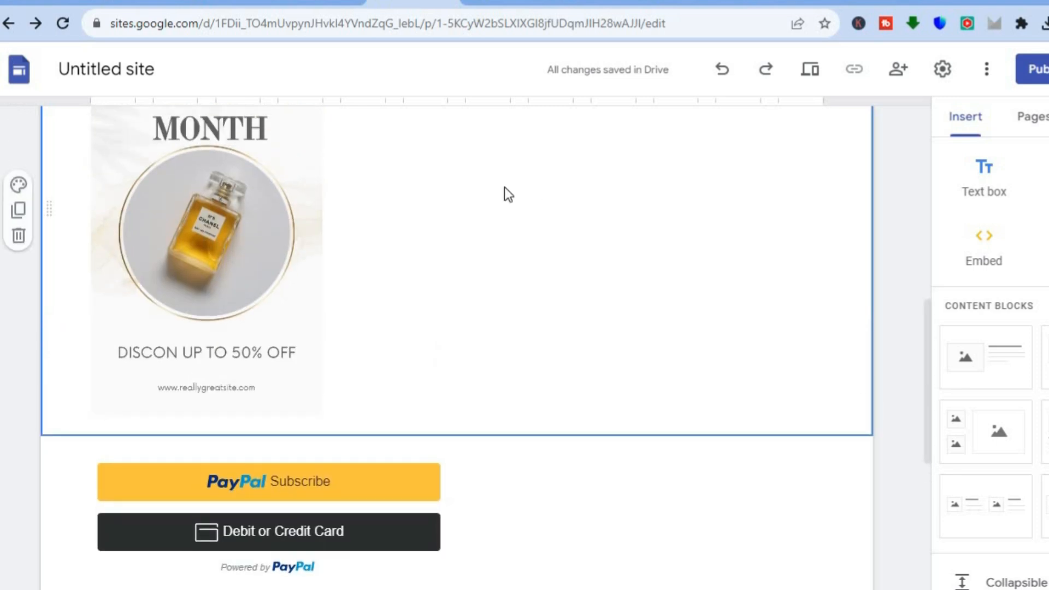
Switch to the Stripe dashboard and start a Products or subscriptions payment link for the TEST product at $19.99 USD per month.
left_click(505, 2)
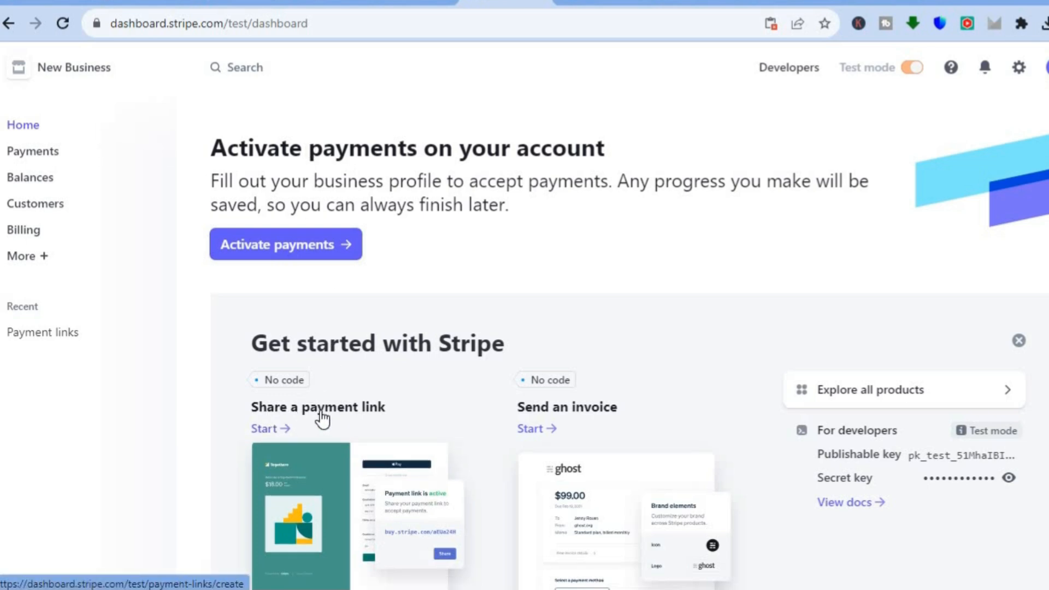
left_click(268, 432)
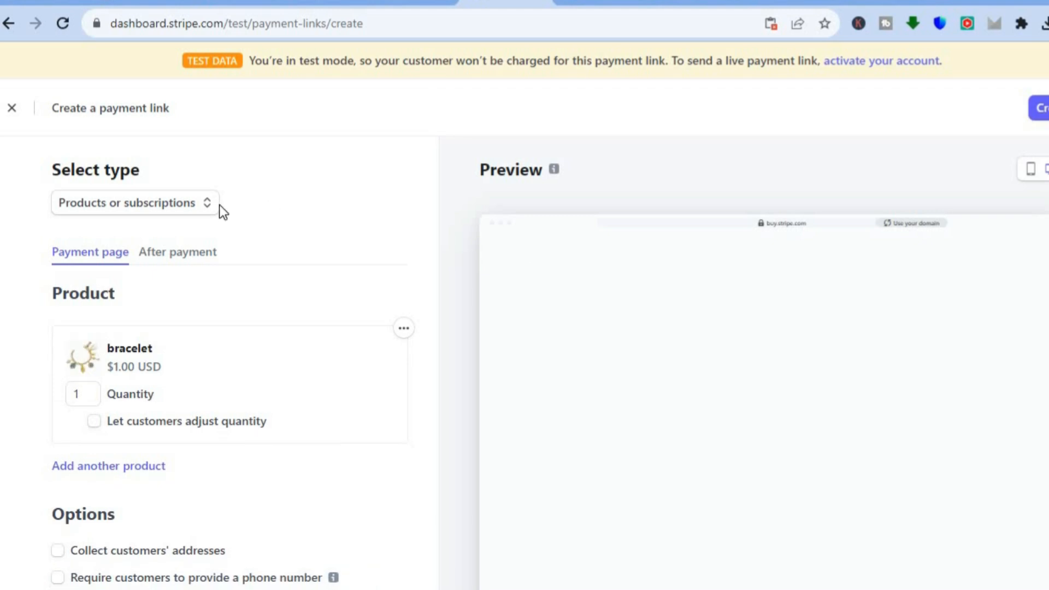
left_click(180, 210)
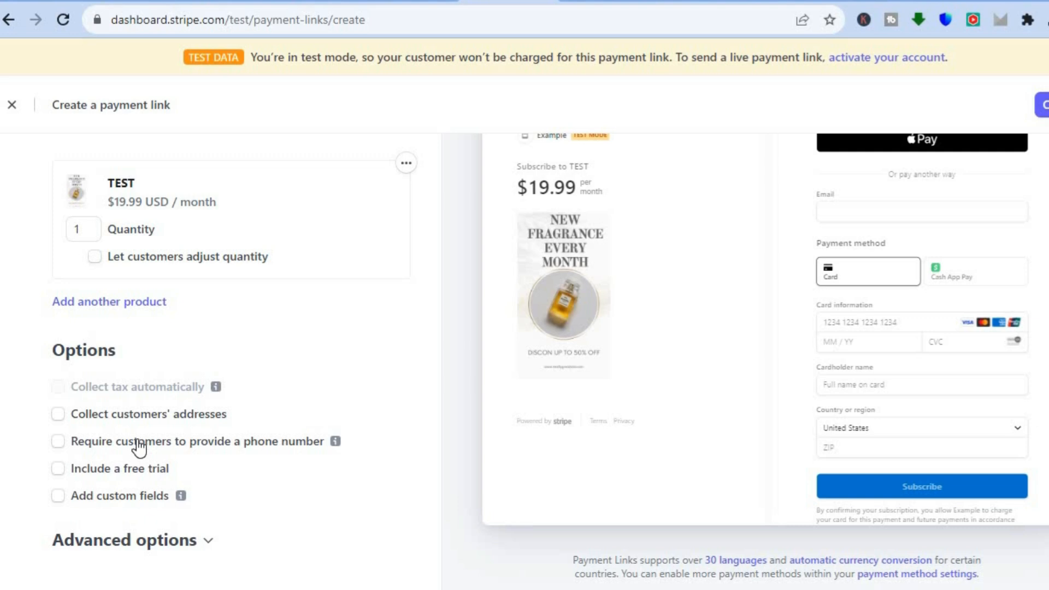
Turn on collecting customers' addresses, try billing and shipping addresses, and set it to billing addresses only.
left_click(57, 414)
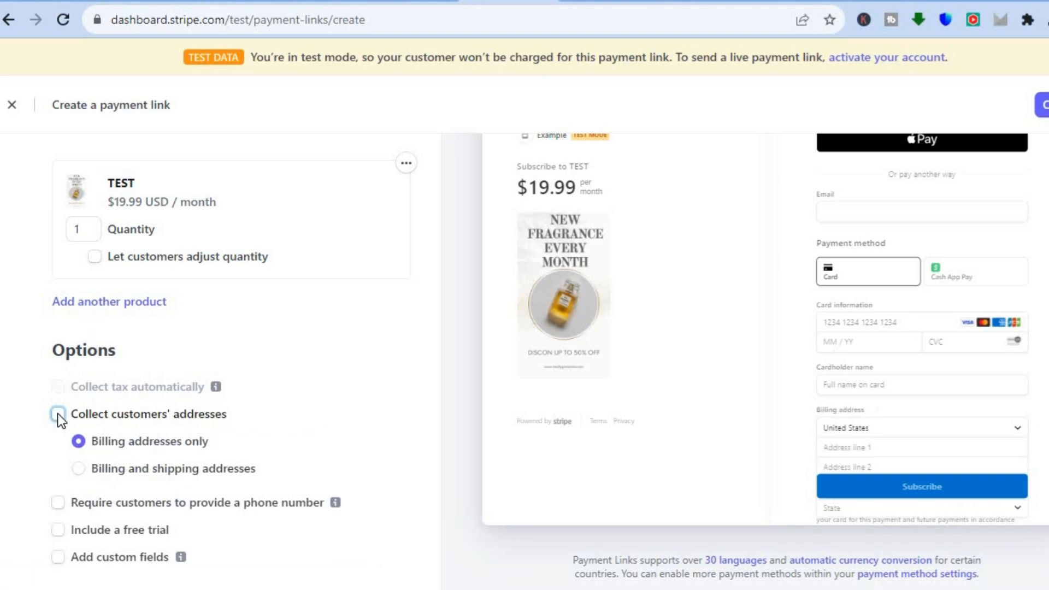
left_click(82, 470)
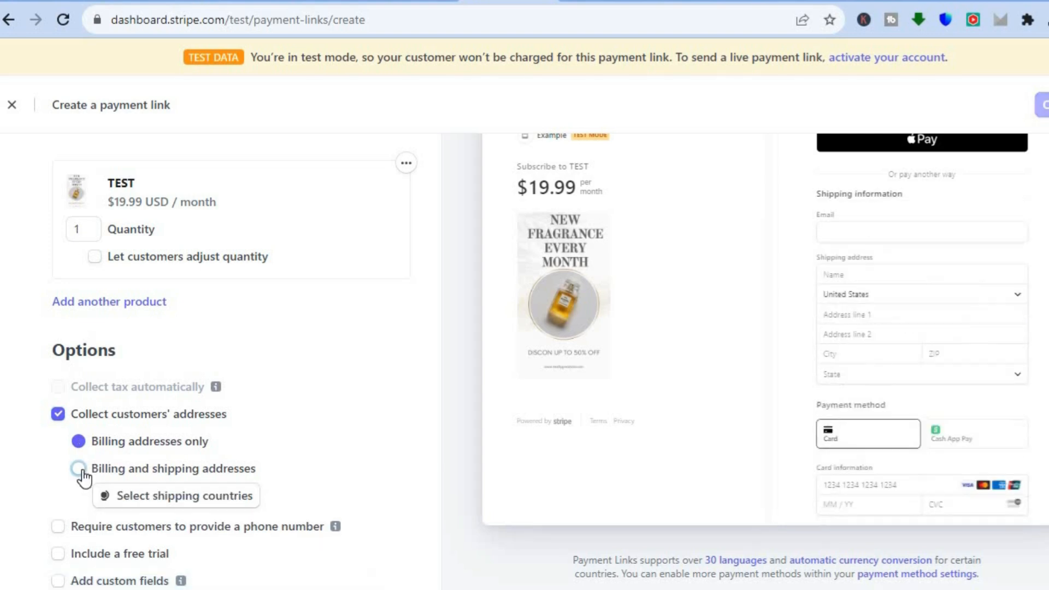
left_click(82, 441)
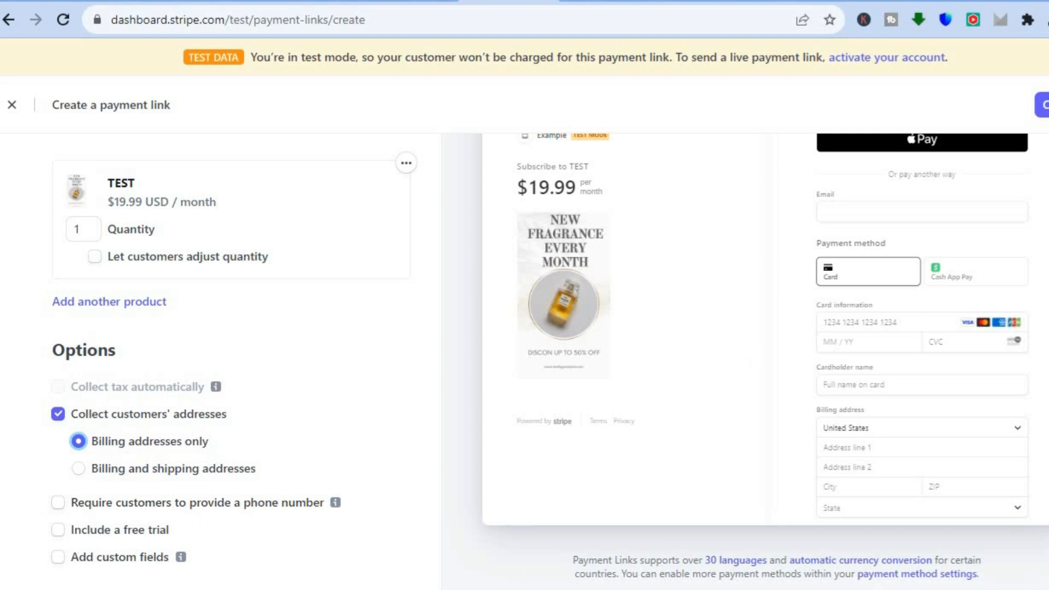
Try adding custom fields to the payment link, turn that option off, and create the link.
scroll(257, 437, "down", 2)
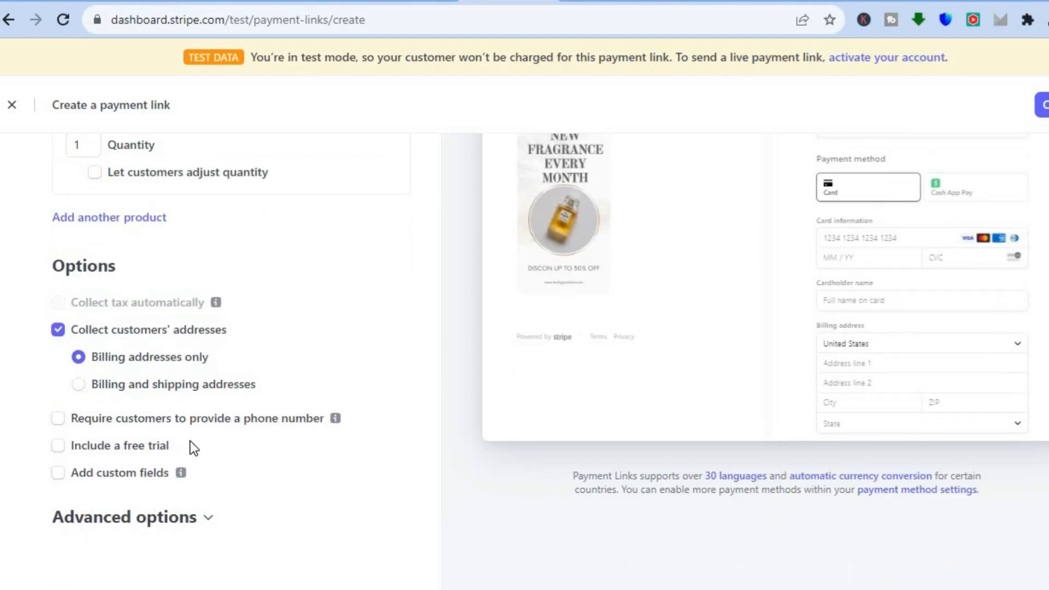
left_click(64, 474)
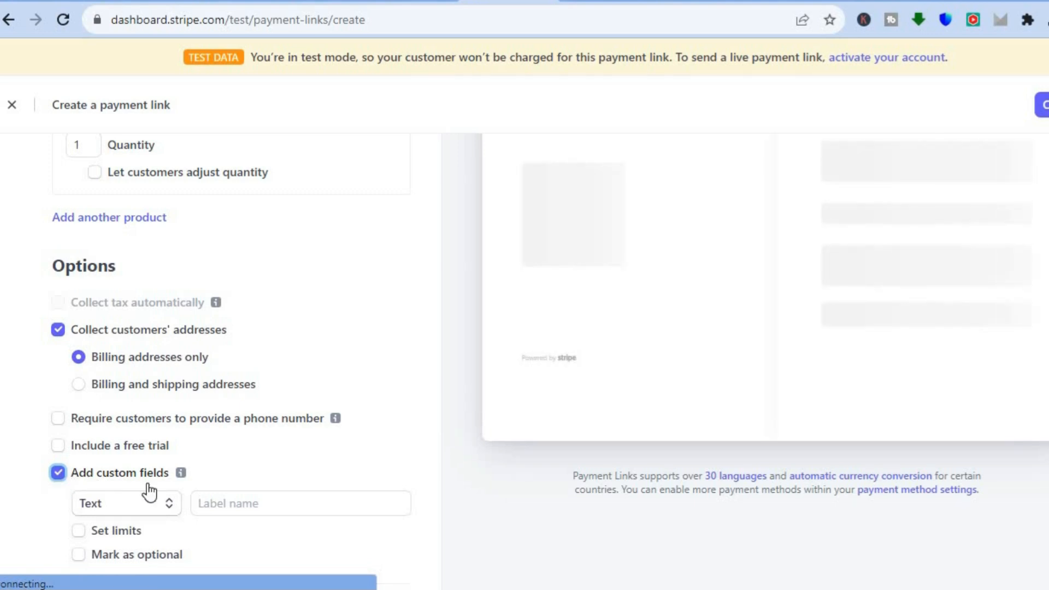
left_click(58, 473)
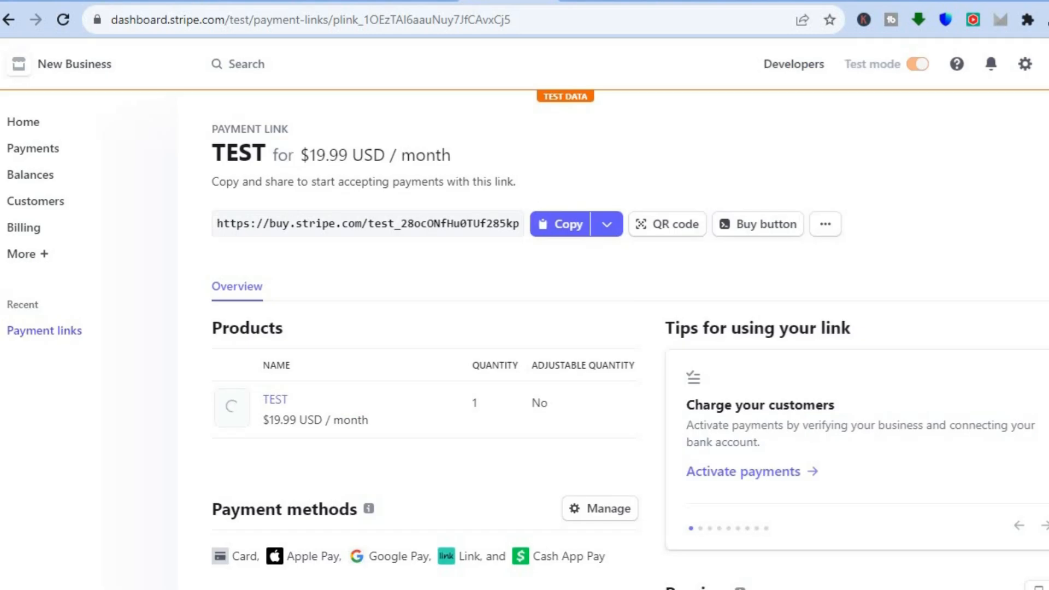
Set the TEST payment link's buy button to the Button layout, save the change, and copy its embed code.
scroll(628, 338, "down", 4)
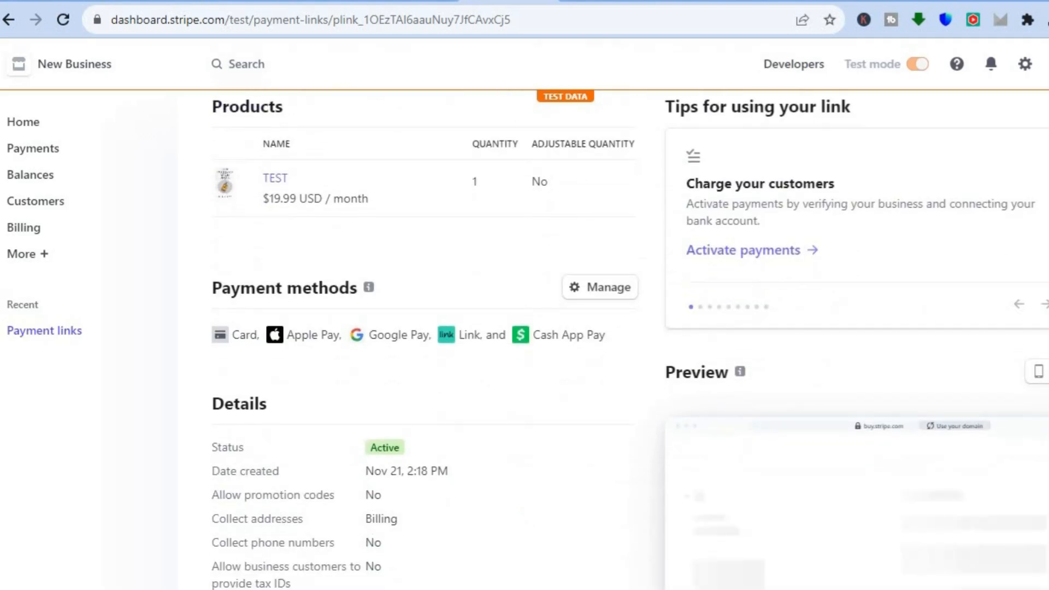
scroll(486, 387, "up", 3)
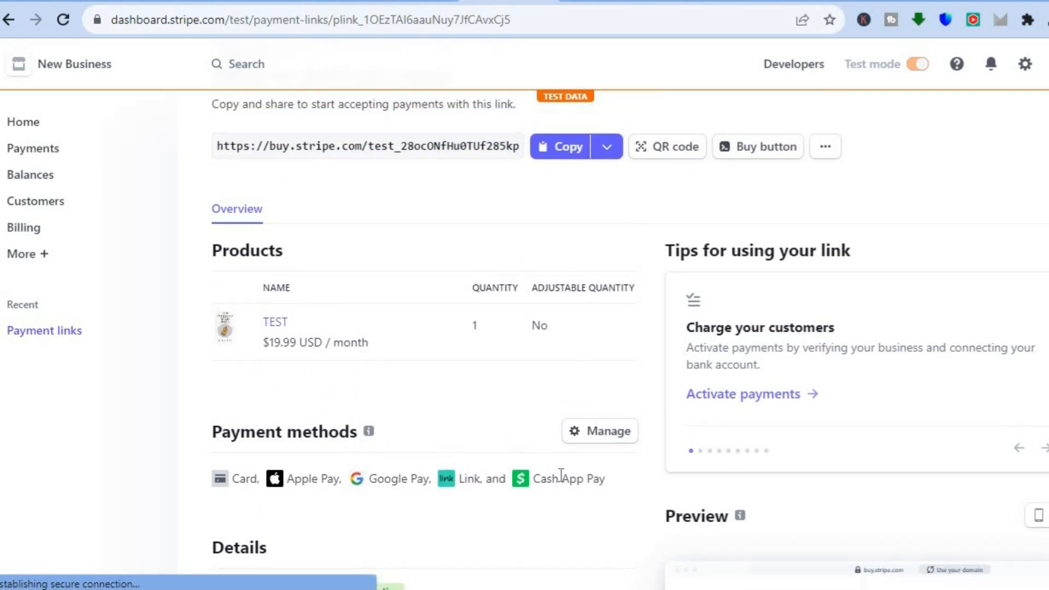
scroll(629, 338, "up", 2)
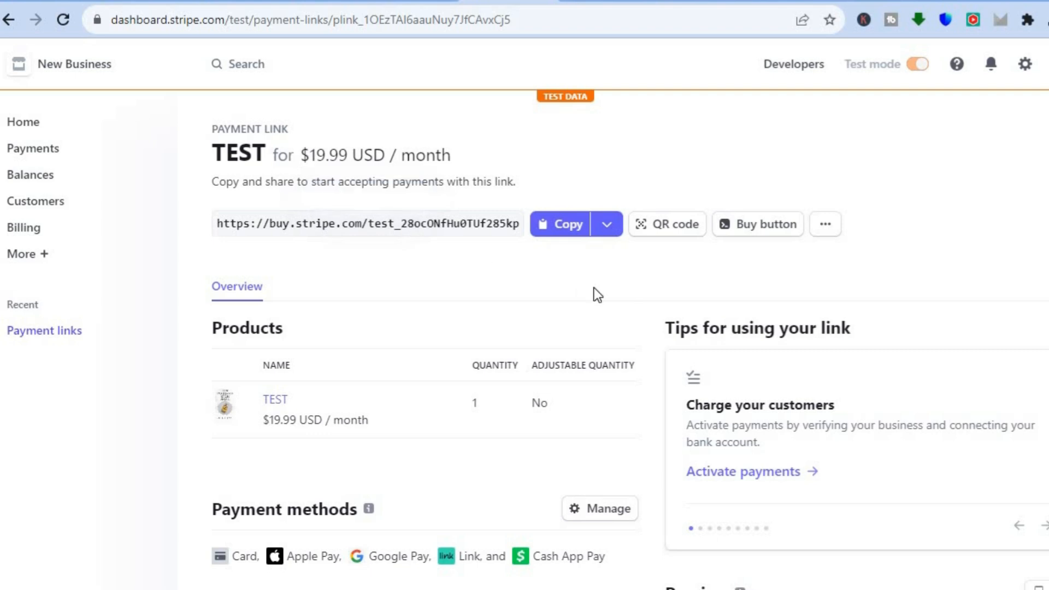
left_click(761, 231)
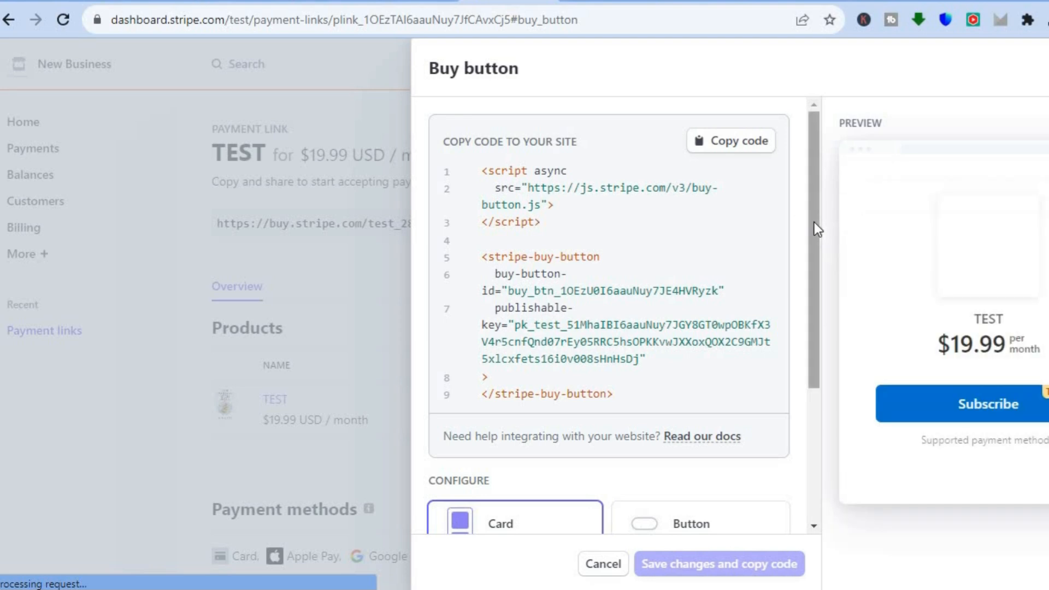
scroll(814, 306, "down", 3)
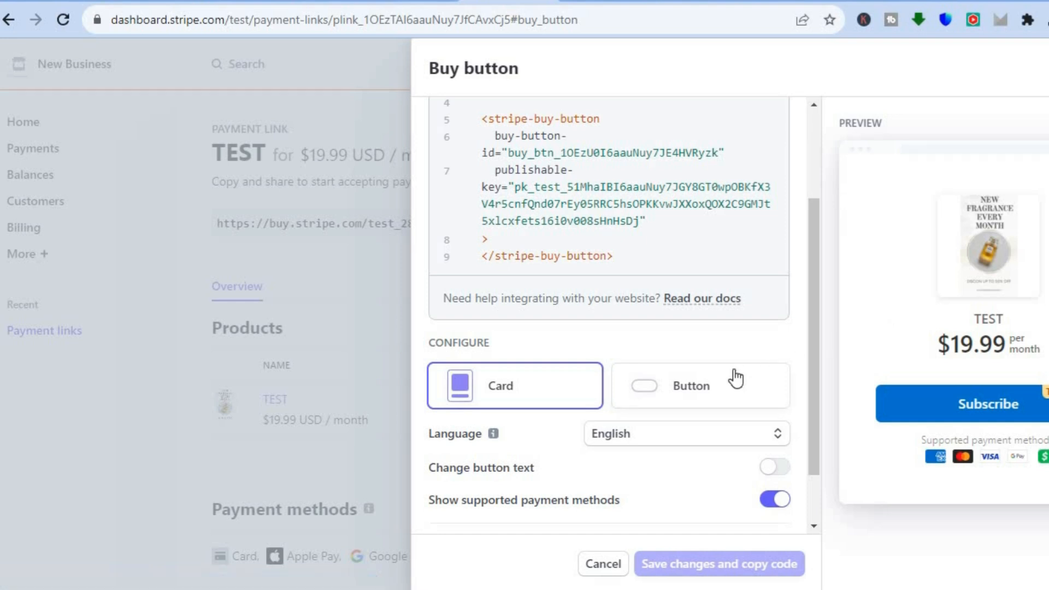
left_click(676, 387)
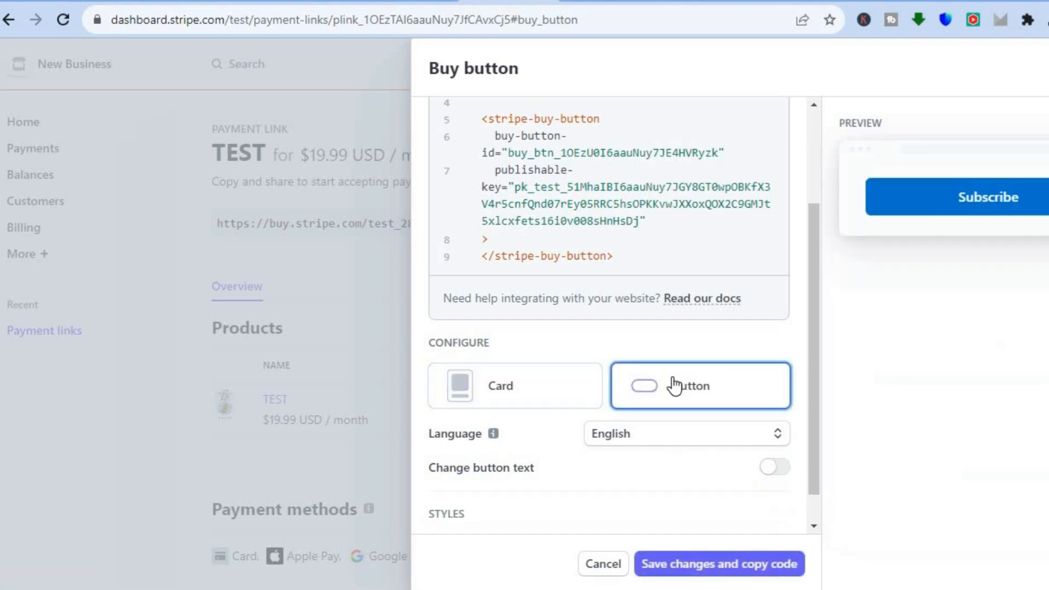
left_click(678, 569)
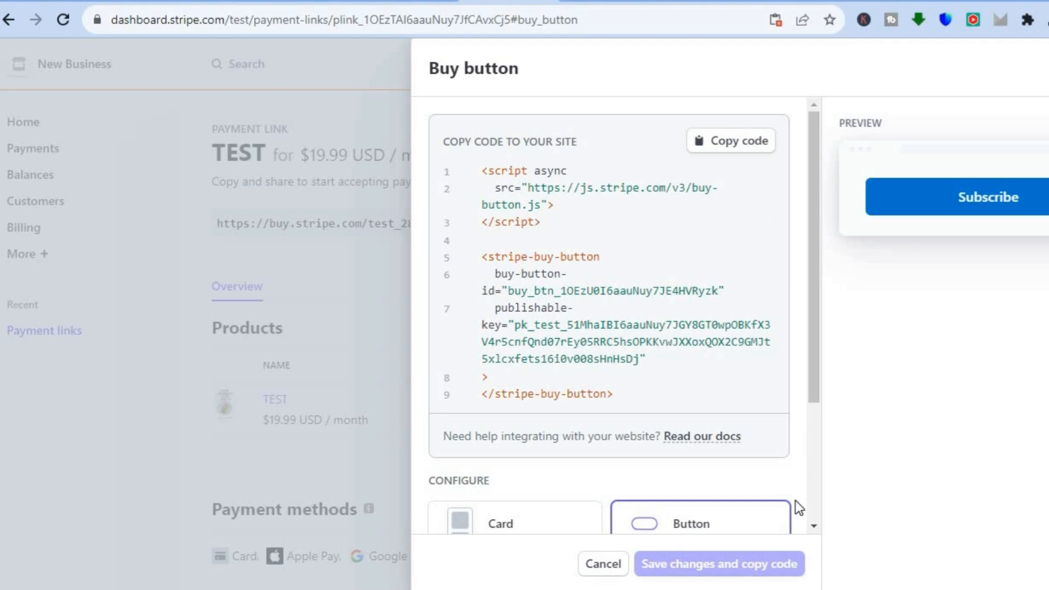
left_click(730, 149)
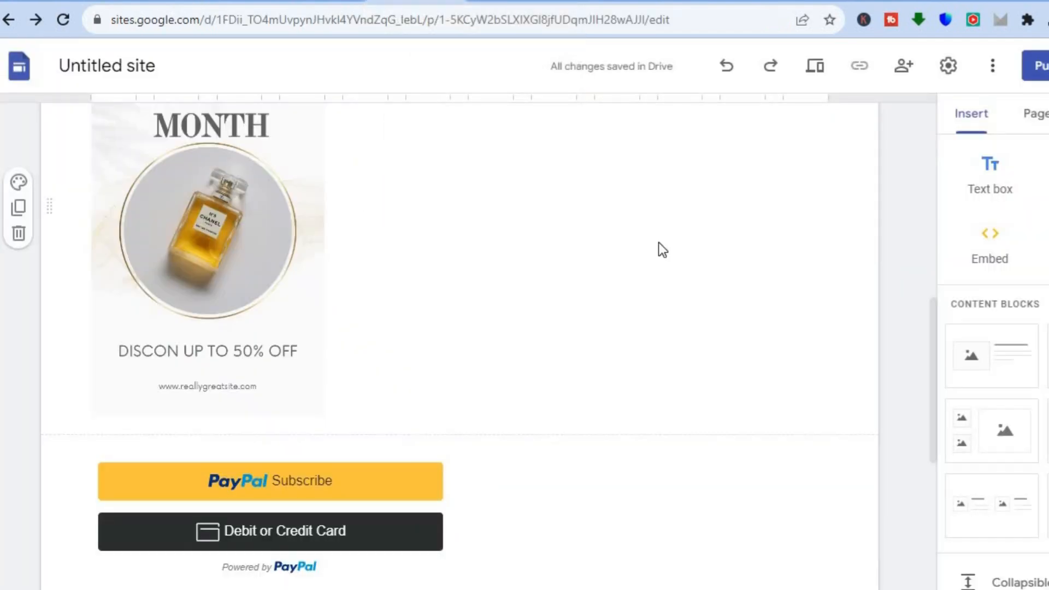
Switch to the Google Sites page and insert the copied Stripe button code as an HTML embed below the perfume image.
left_click(989, 236)
left_click(458, 247)
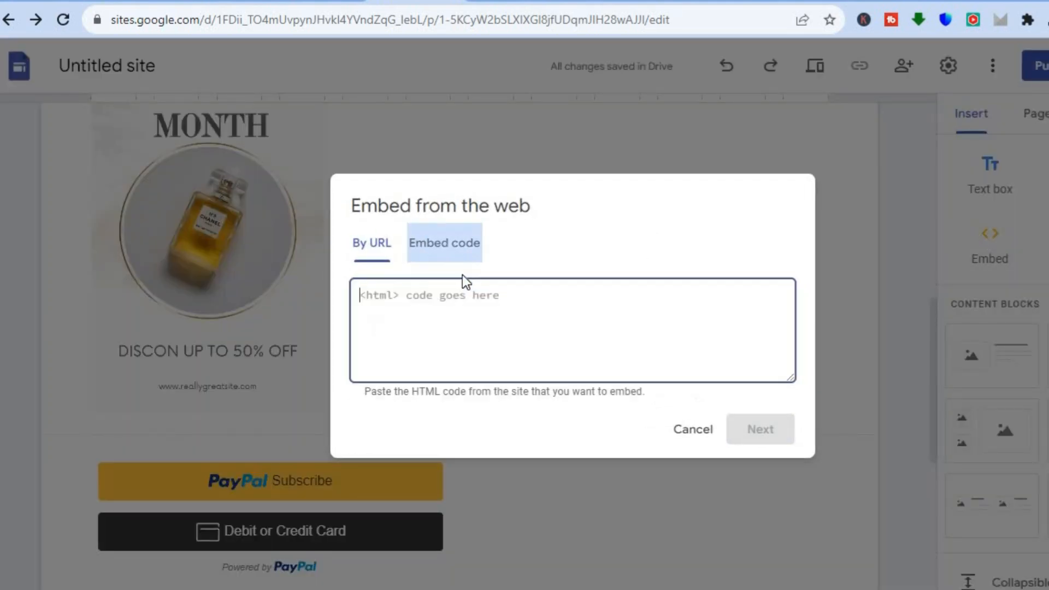
right_click(447, 301)
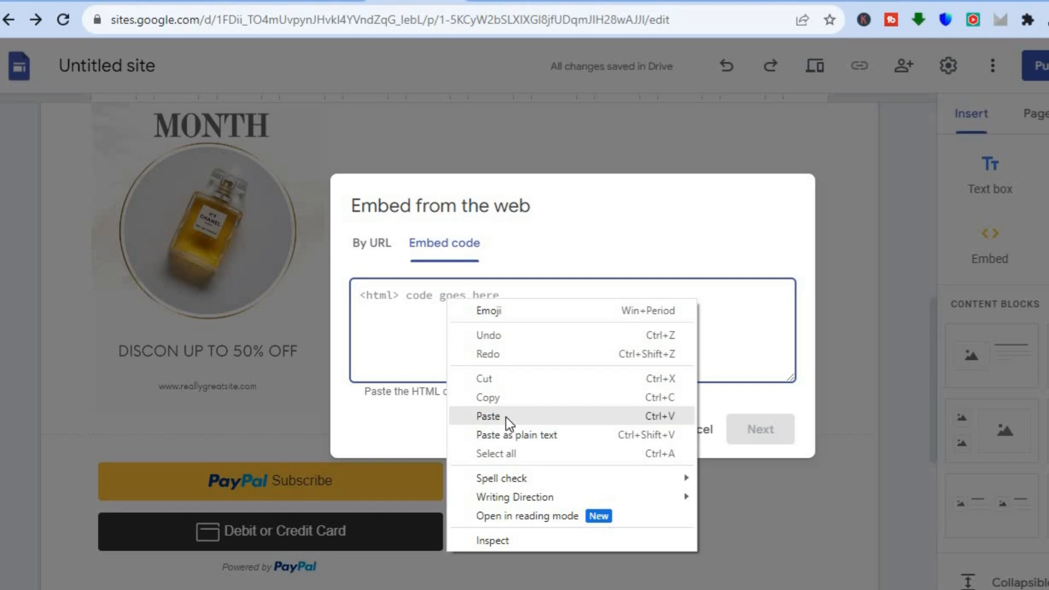
left_click(506, 417)
left_click(771, 430)
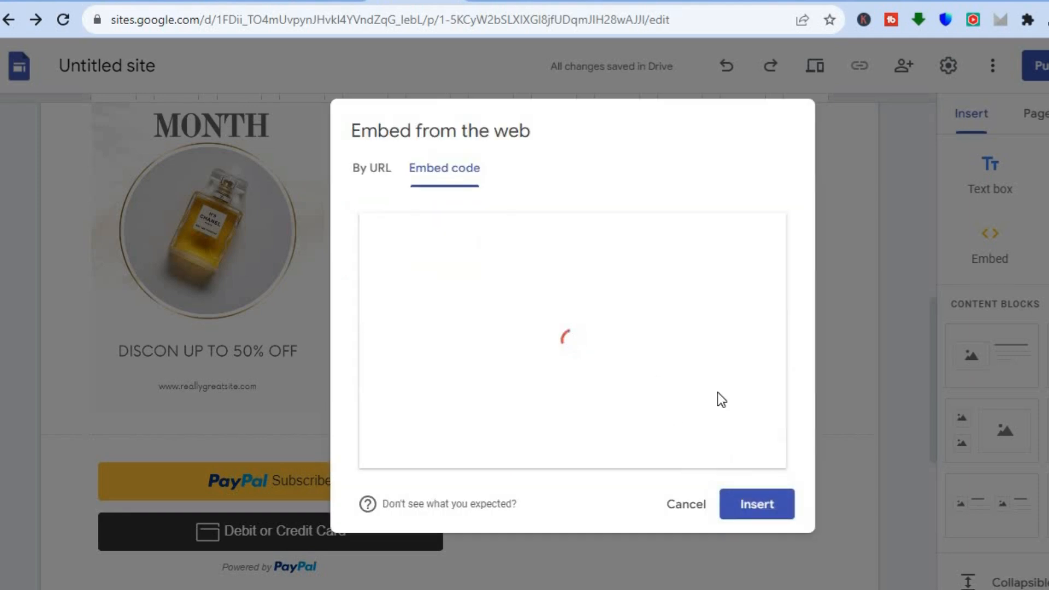
left_click(741, 503)
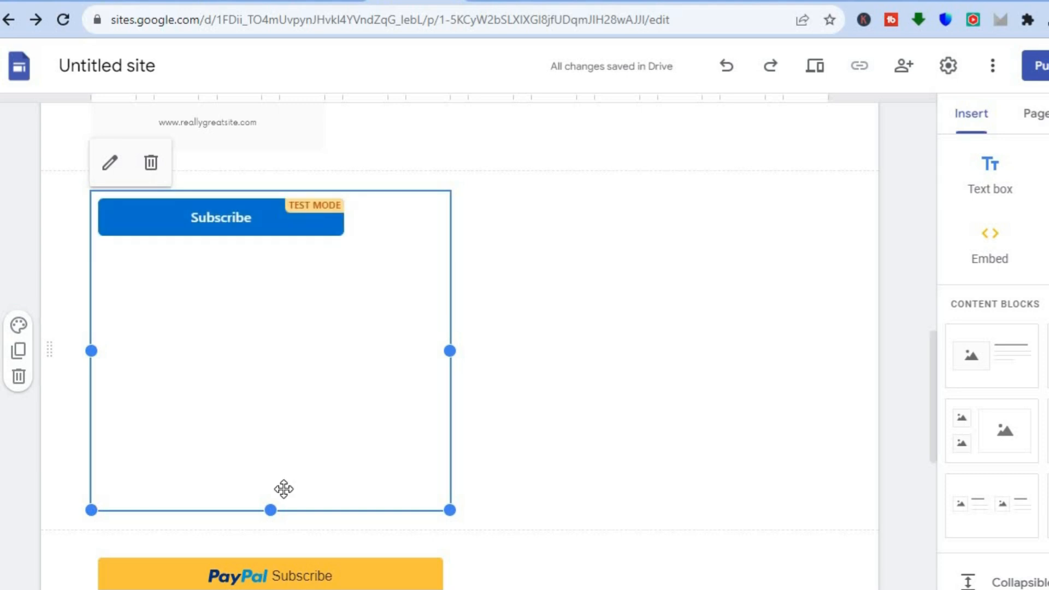
Shorten the Stripe Subscribe embed and arrange it side by side with the PayPal embed in one section, PayPal on the left.
left_click_drag(273, 509, 262, 261)
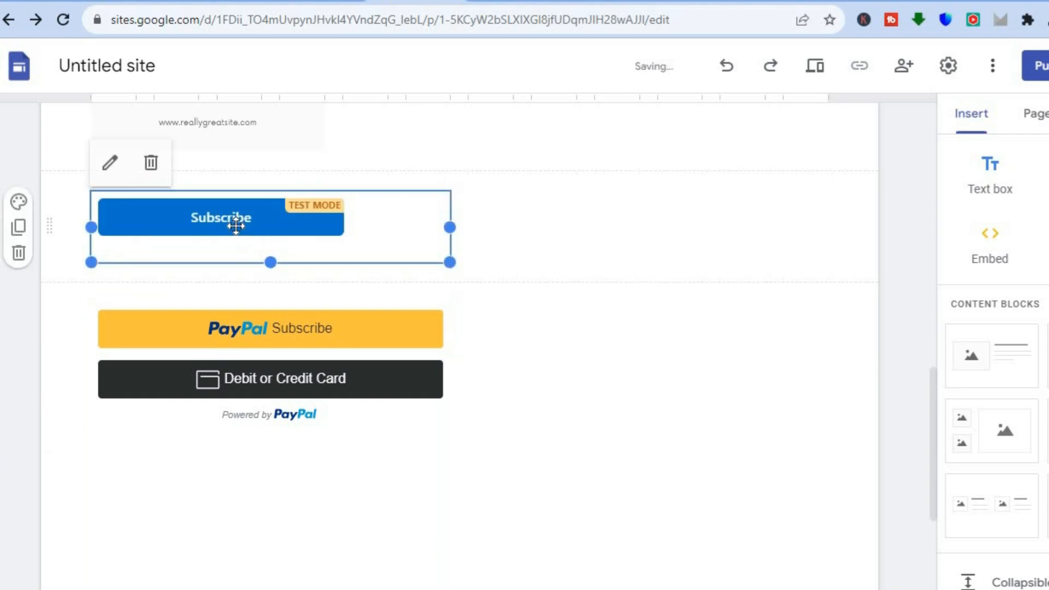
left_click_drag(478, 240, 596, 251)
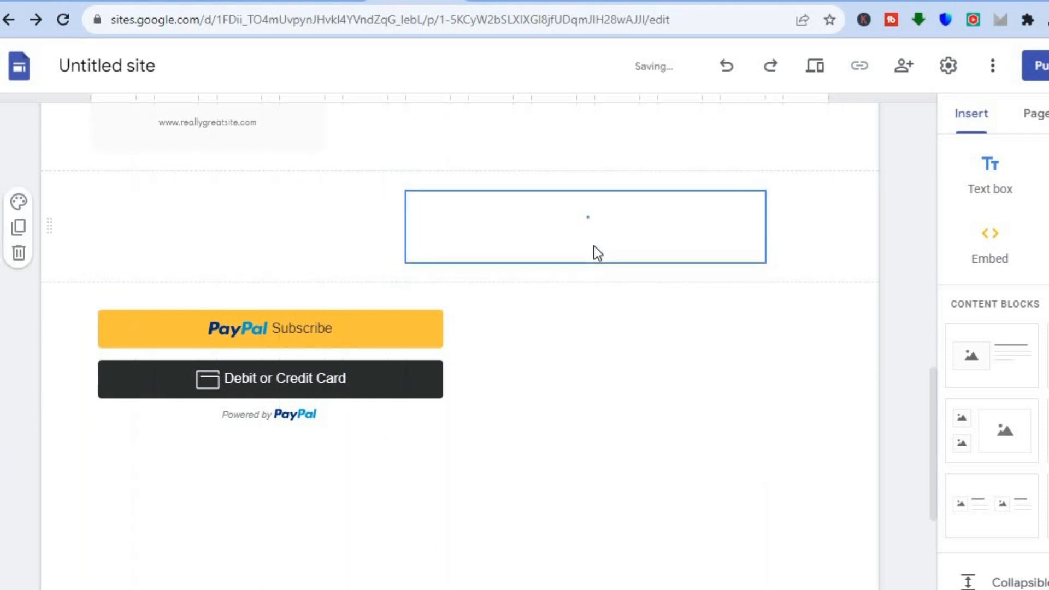
left_click(335, 314)
left_click_drag(256, 220, 211, 212)
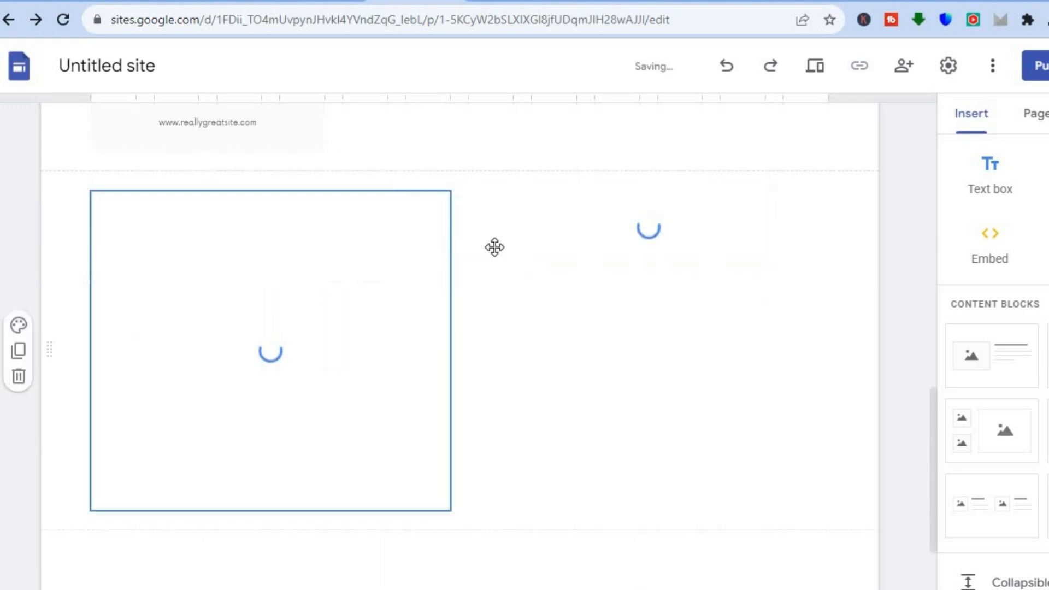